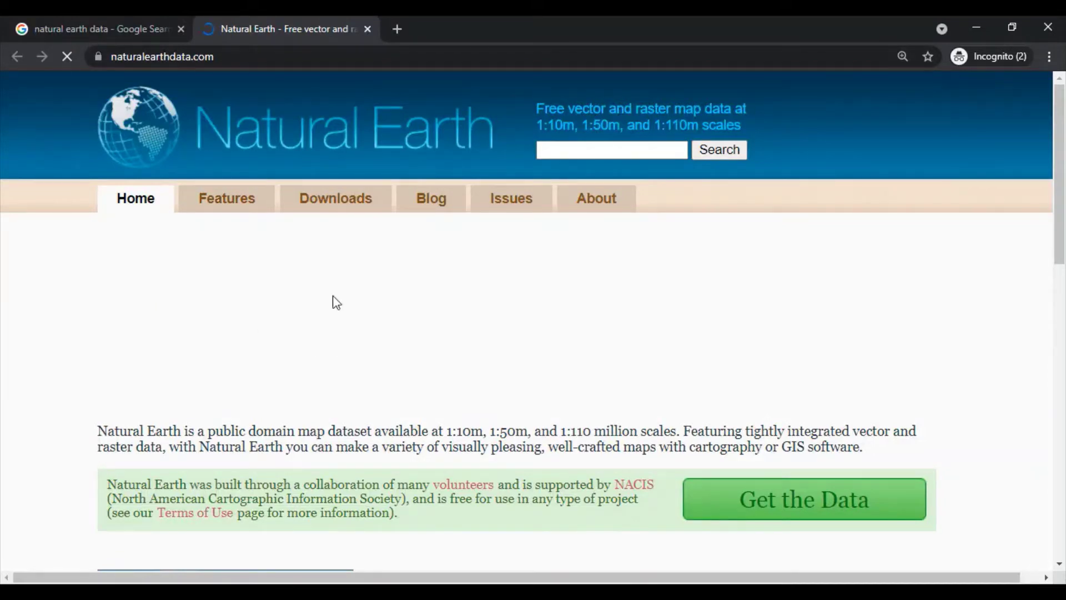
# - Open the Natural Earth Downloads page in a new browser tab and go to the Cultural themes of the large scale 1:10m data
pyautogui.rightClick(331, 201)
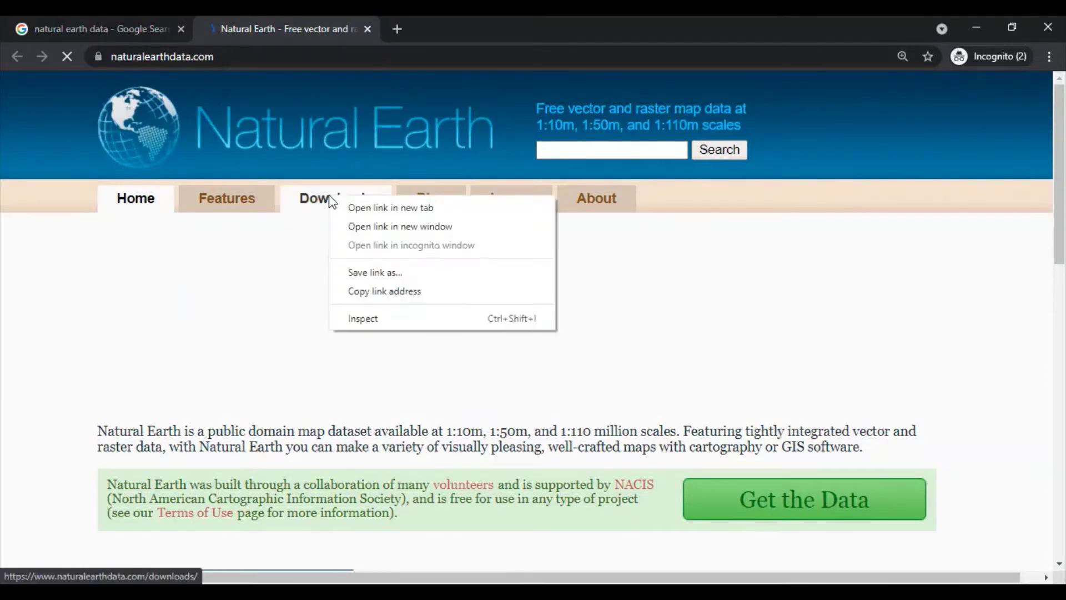
pyautogui.click(362, 208)
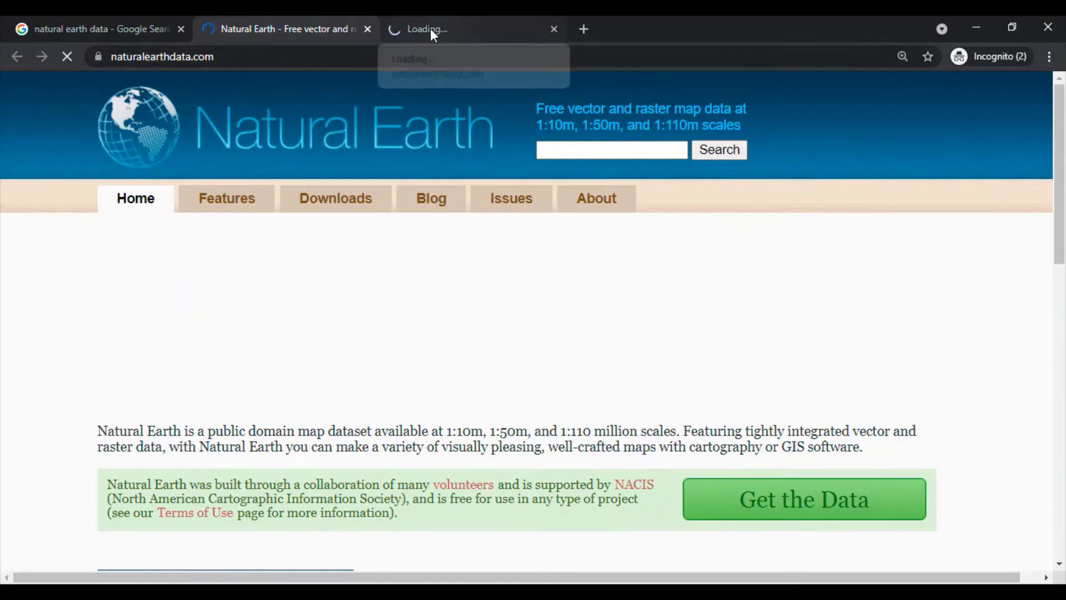
pyautogui.click(432, 30)
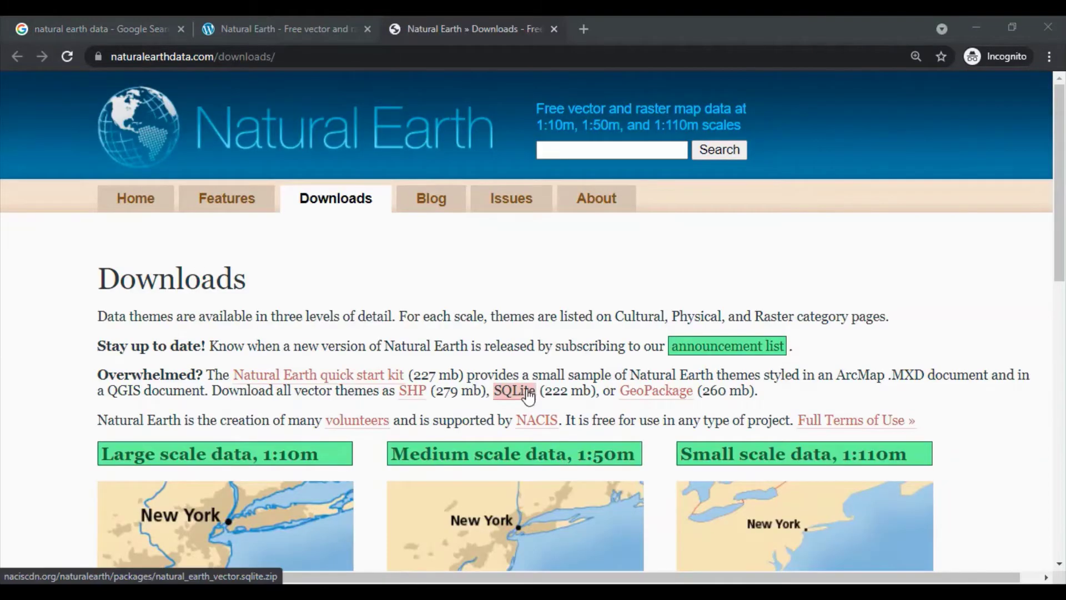
pyautogui.scroll(-2, 467, 378)
pyautogui.scroll(-2, 467, 382)
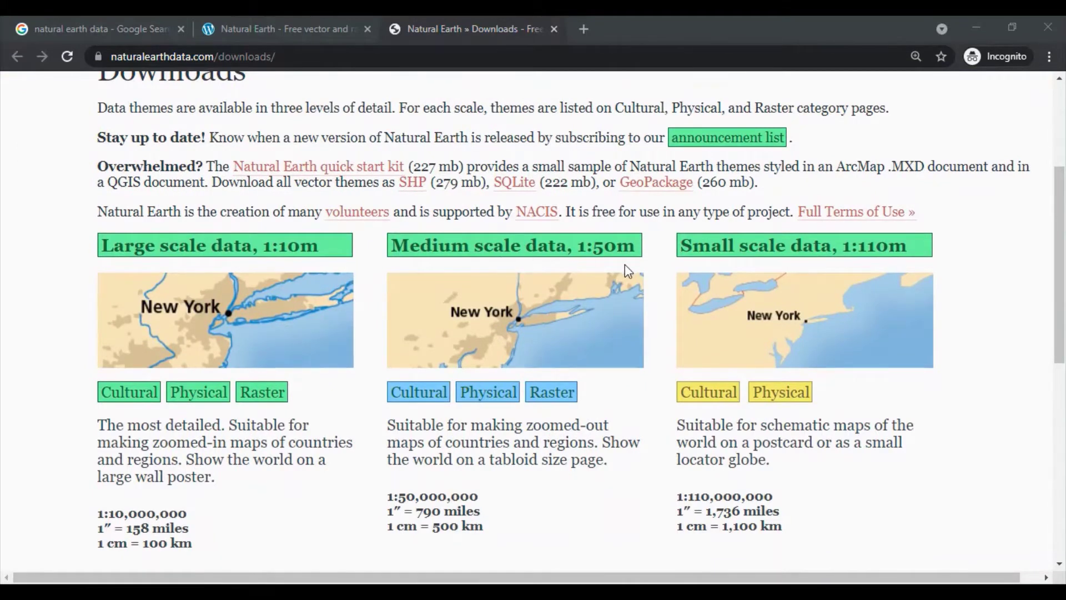
pyautogui.click(127, 398)
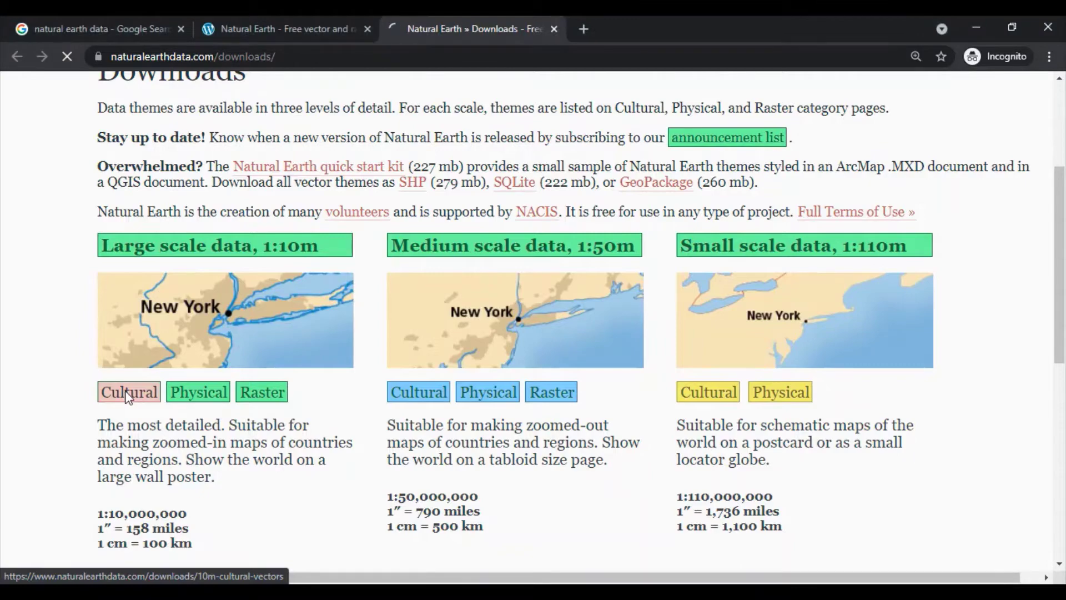
# - Download the full Populated Places dataset of city and town points from the 1:10m cultural vectors page
pyautogui.scroll(-8, 555, 419)
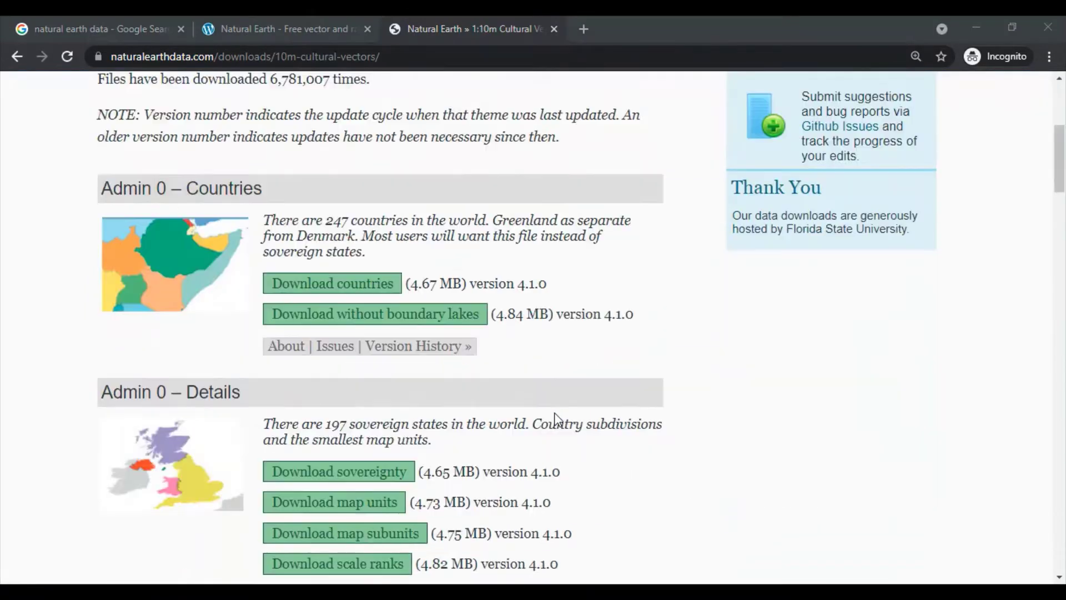
pyautogui.scroll(-15, 557, 420)
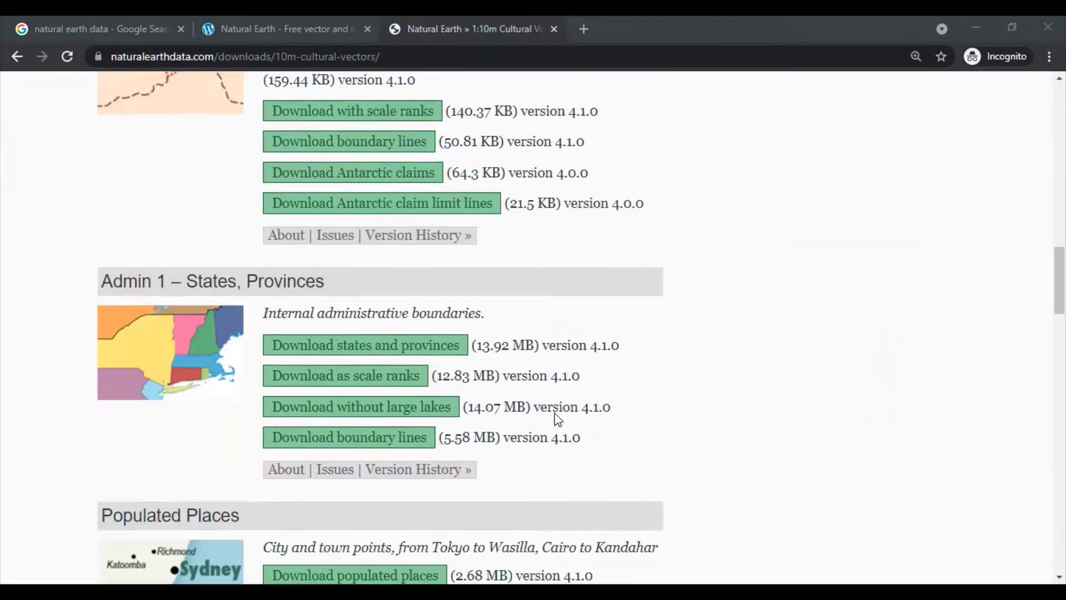
pyautogui.scroll(-4, 557, 419)
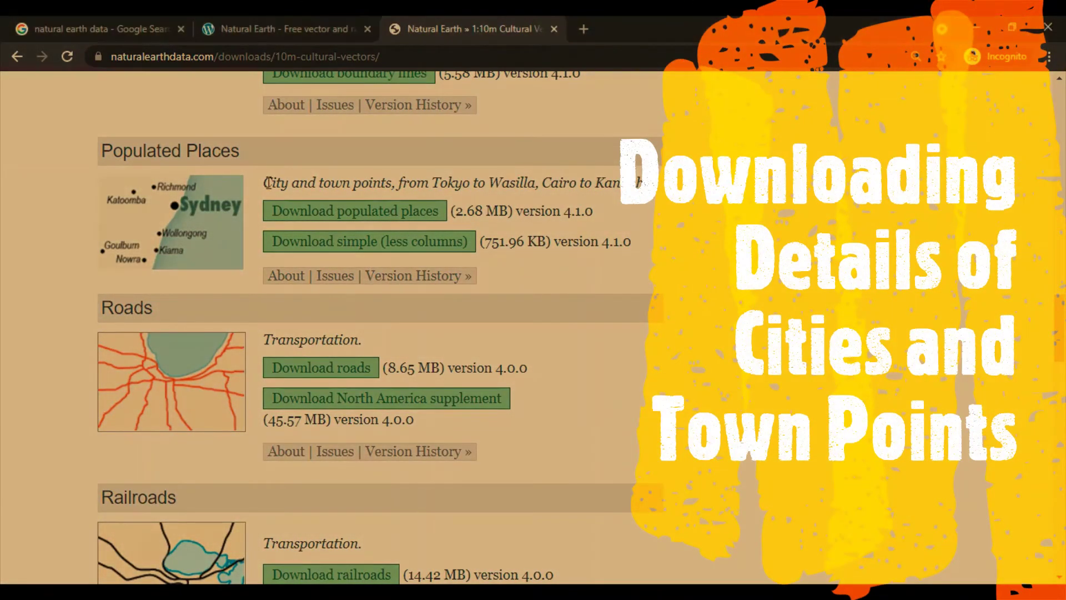
pyautogui.moveTo(267, 182); pyautogui.dragTo(386, 185)
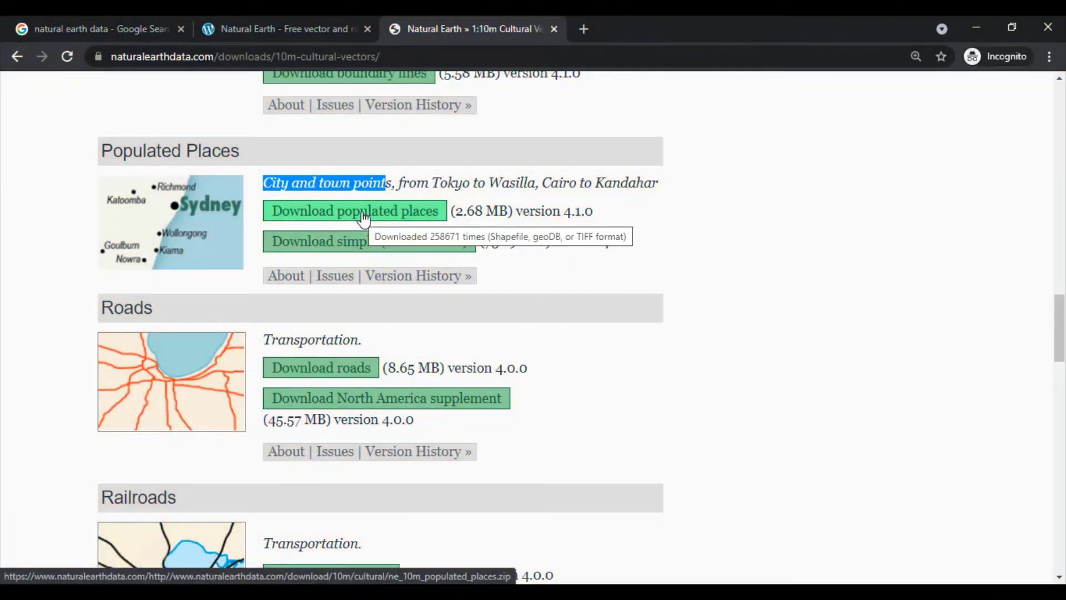
pyautogui.click(363, 217)
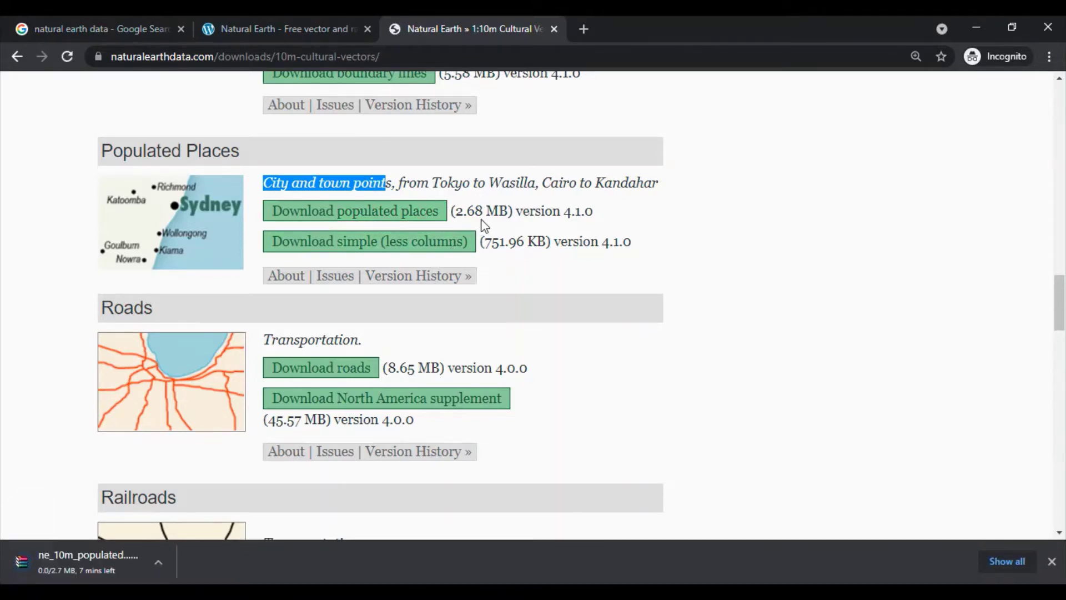
# - Extract the downloaded ne_10m_populated_places archive into a folder of the same name and select the .shp file inside it
pyautogui.click(151, 551)
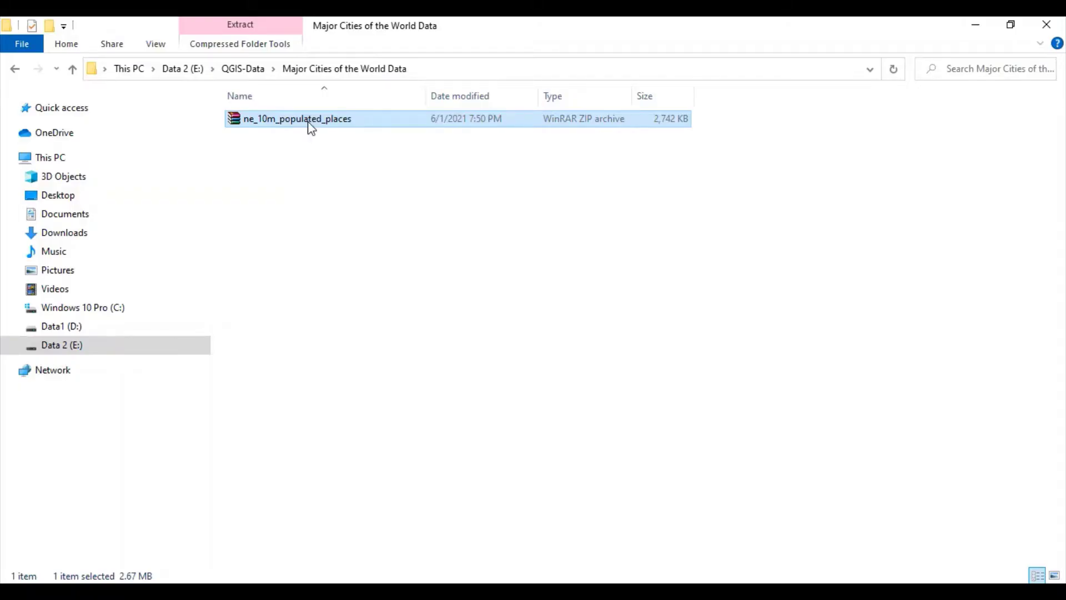
pyautogui.rightClick(309, 124)
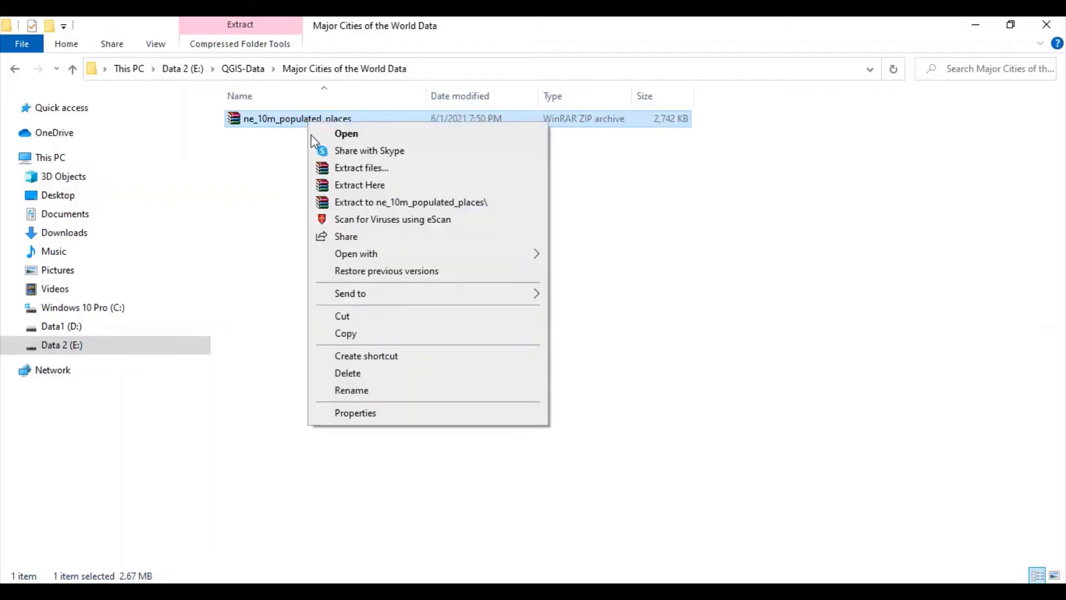
pyautogui.click(368, 203)
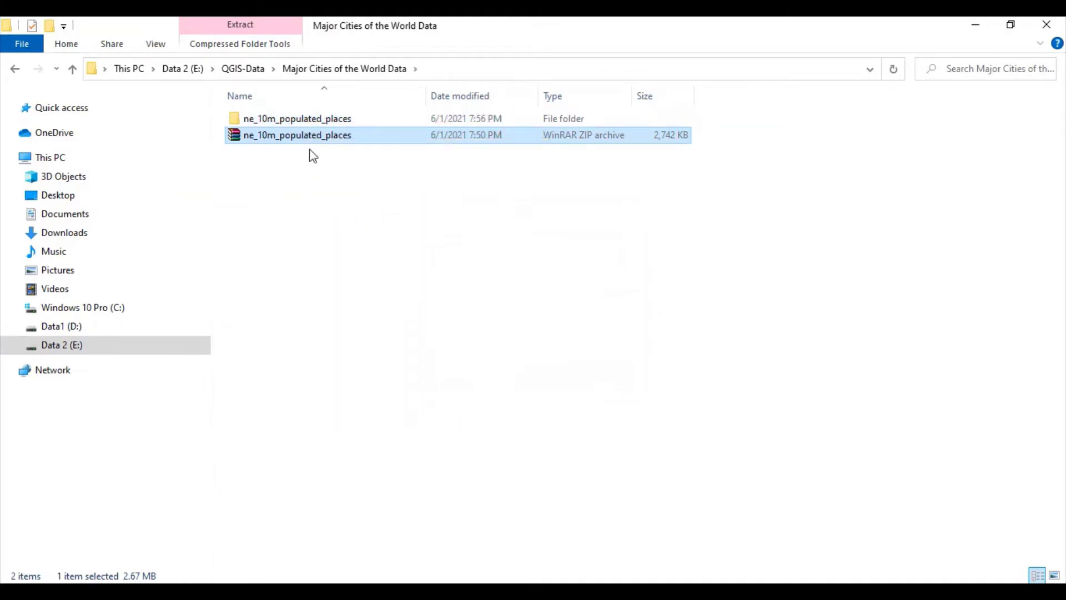
pyautogui.doubleClick(314, 119)
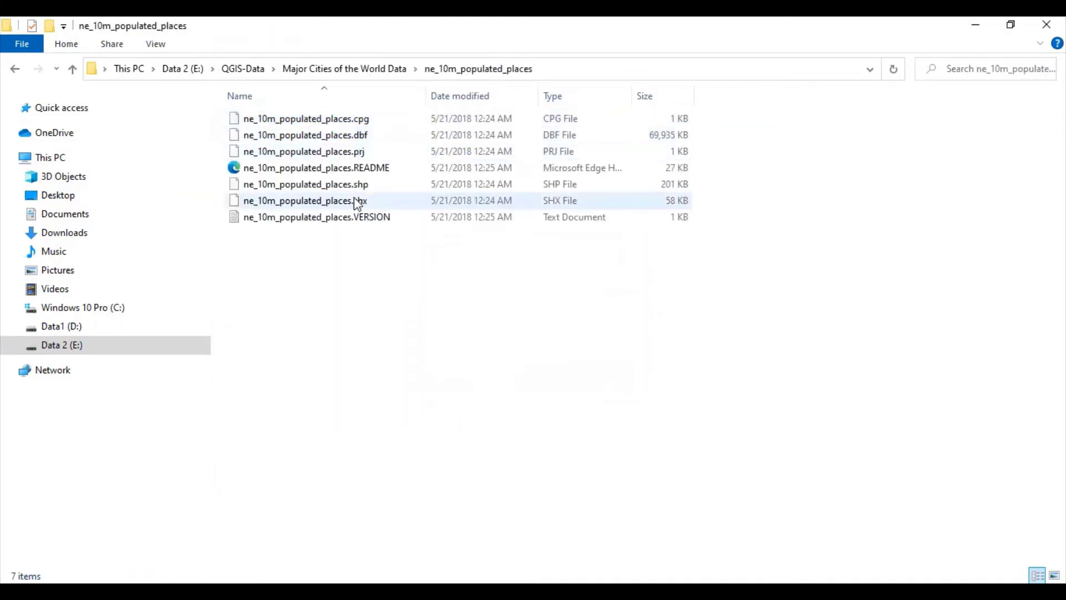
pyautogui.click(329, 188)
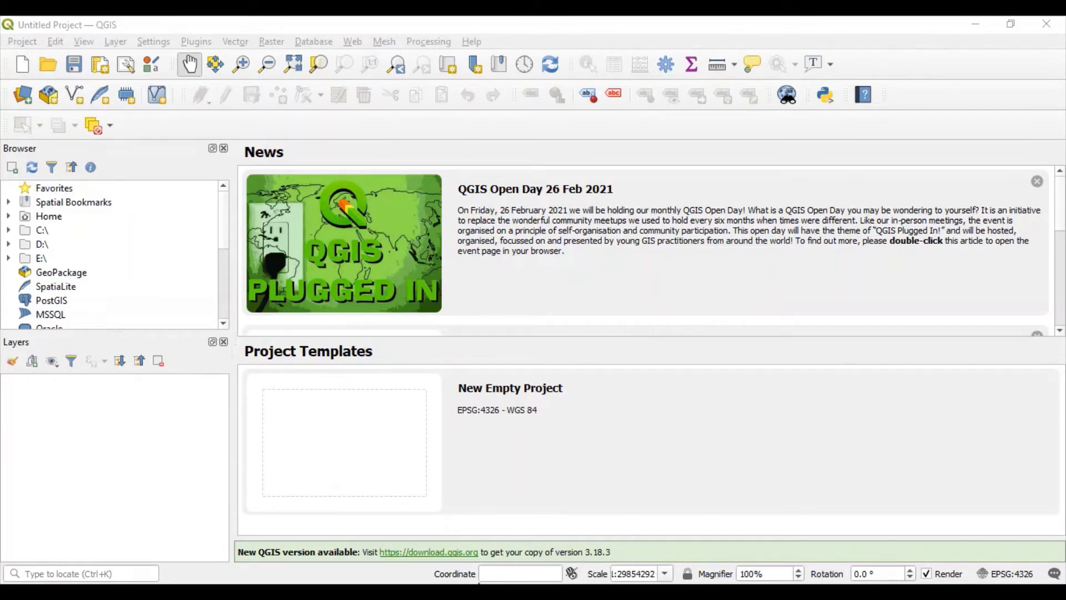
# - Create a new QGIS project and add ne_10m_populated_places.shp from File Explorer as a layer
pyautogui.moveTo(439, 592)
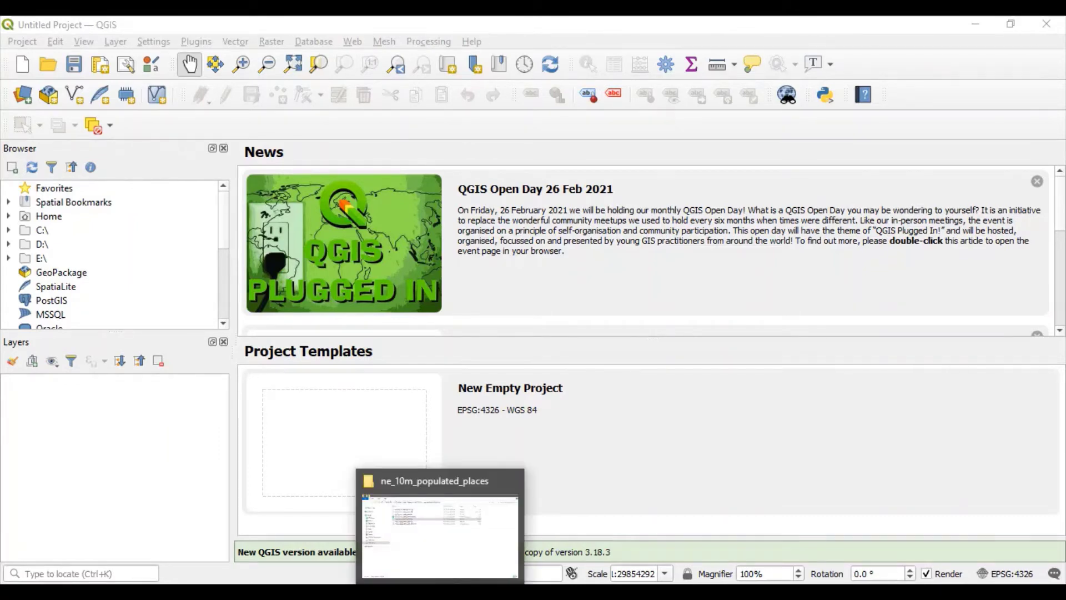
pyautogui.click(21, 67)
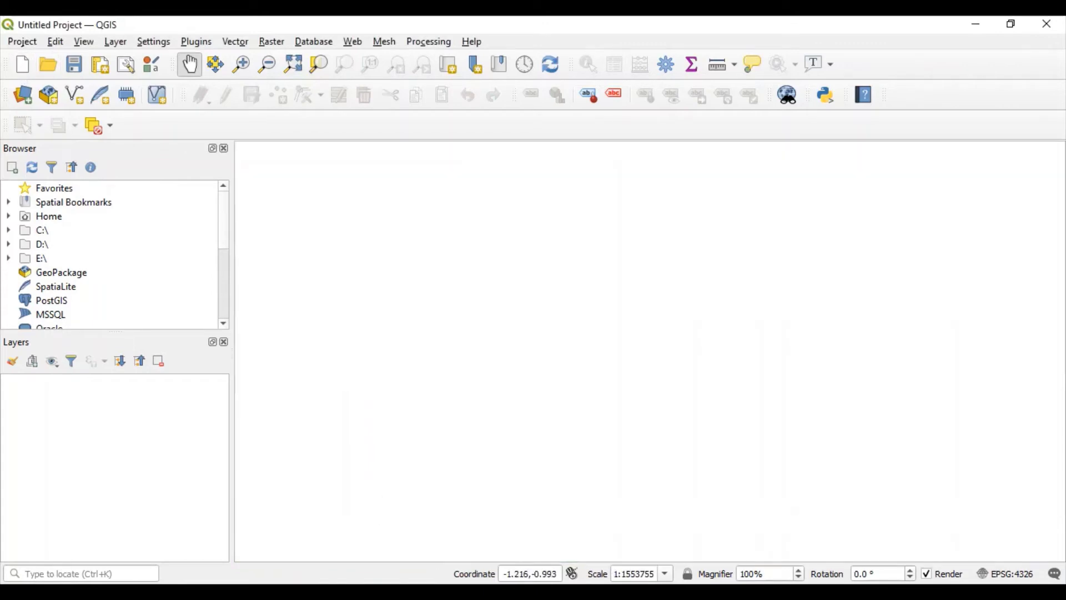
pyautogui.click(440, 592)
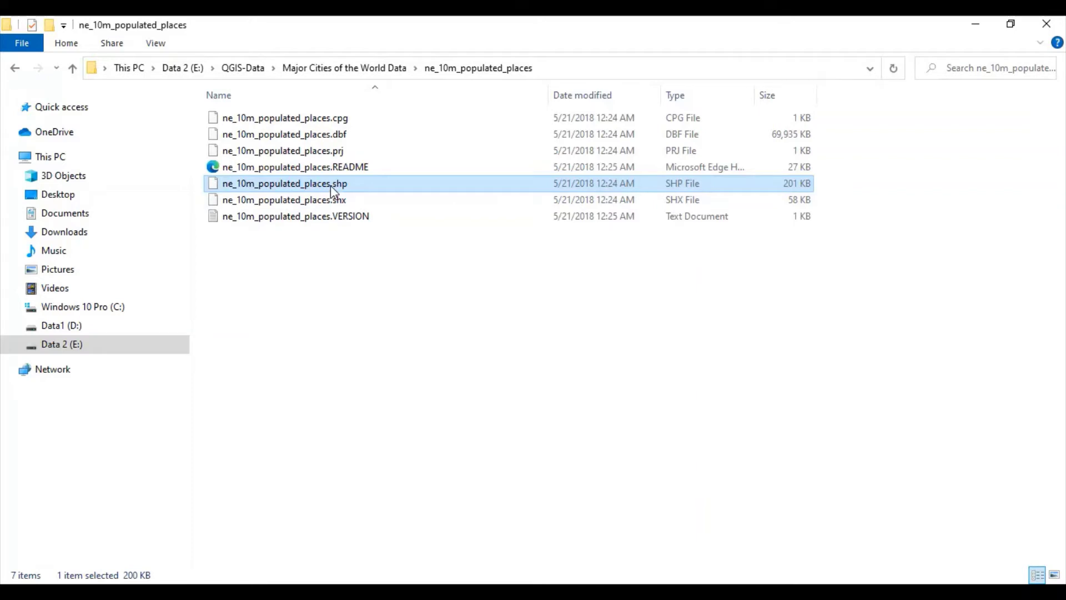
pyautogui.click(1010, 25)
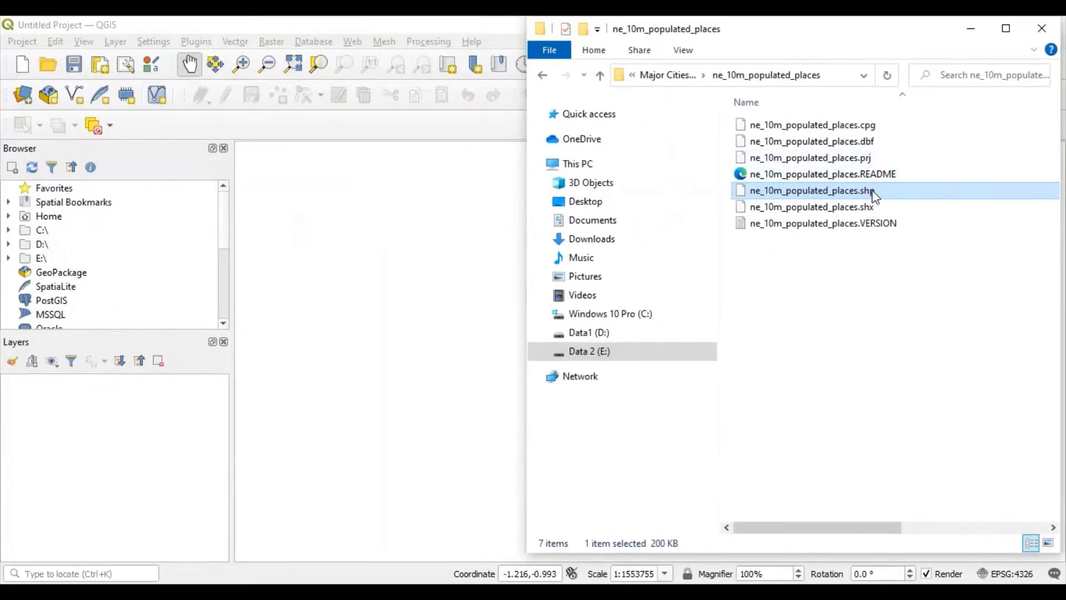
pyautogui.moveTo(873, 194); pyautogui.dragTo(388, 298)
pyautogui.click(480, 27)
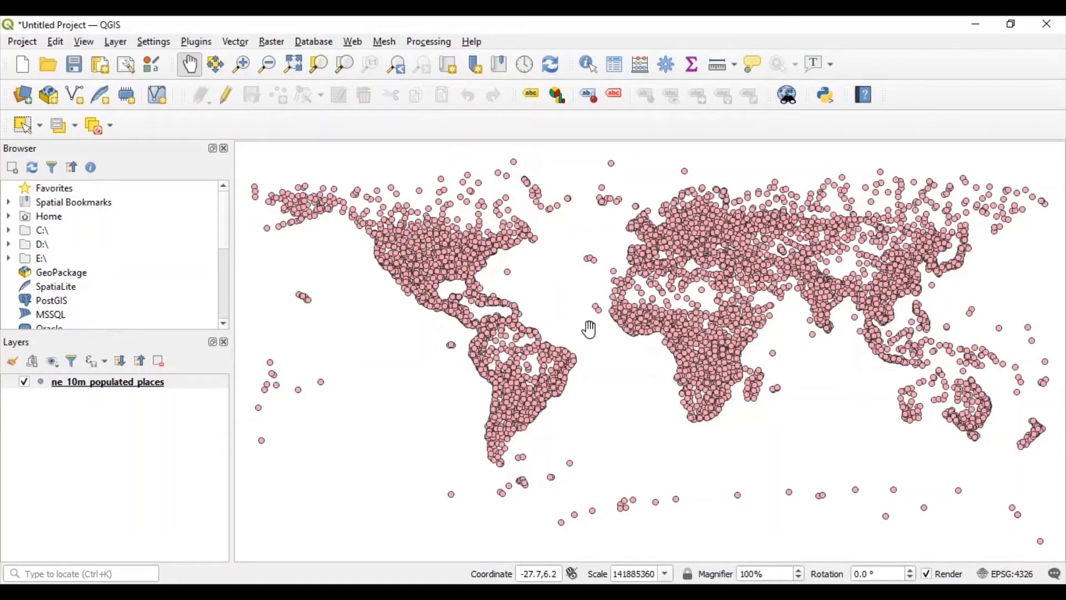
pyautogui.scroll(-1, 668, 325)
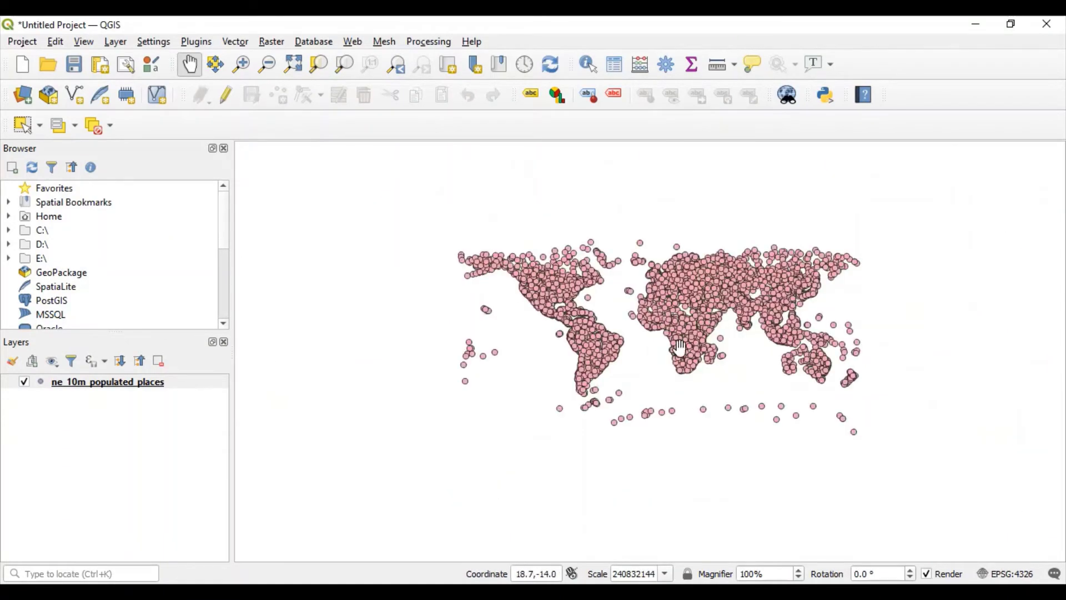
pyautogui.scroll(1, 680, 347)
pyautogui.scroll(2, 831, 269)
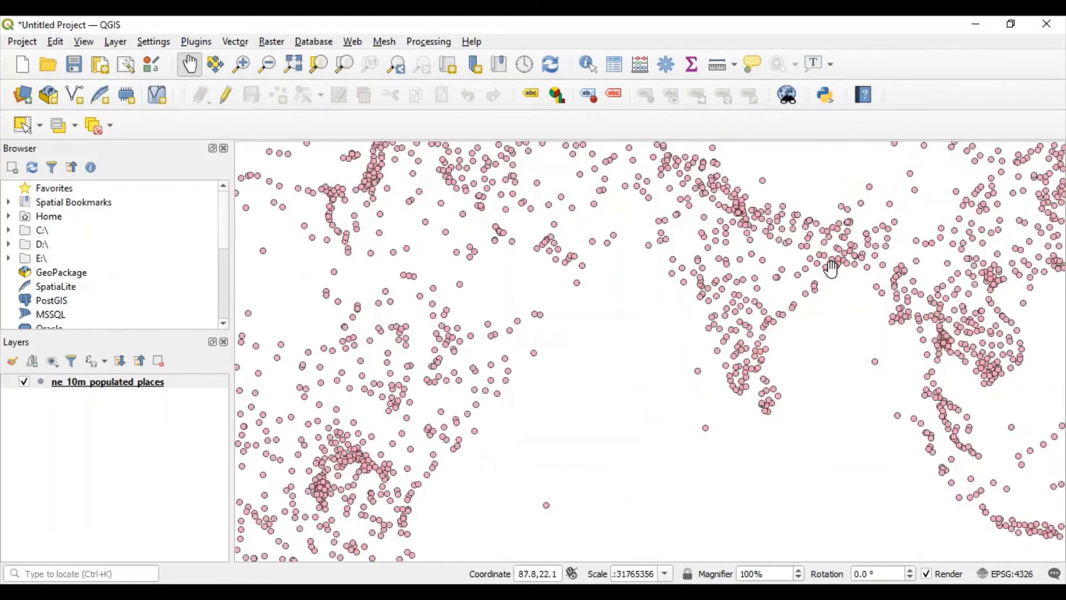
pyautogui.scroll(3, 739, 261)
pyautogui.scroll(-3, 408, 386)
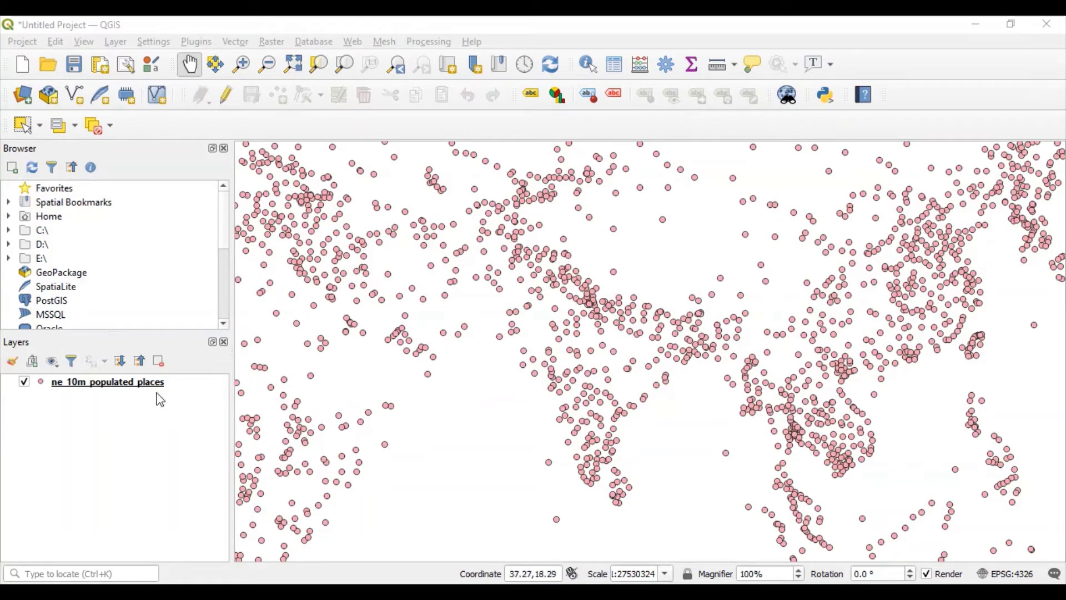
# - Label the ne_10m_populated_places layer with Single Labels using the NAME field as the value
pyautogui.click(137, 387)
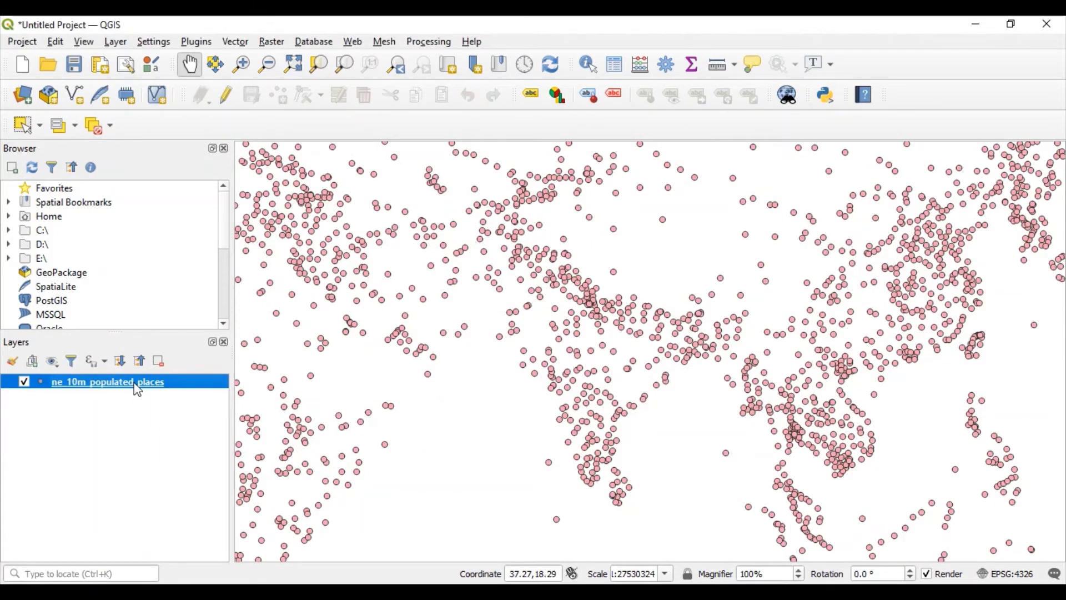
pyautogui.rightClick(137, 388)
pyautogui.click(170, 373)
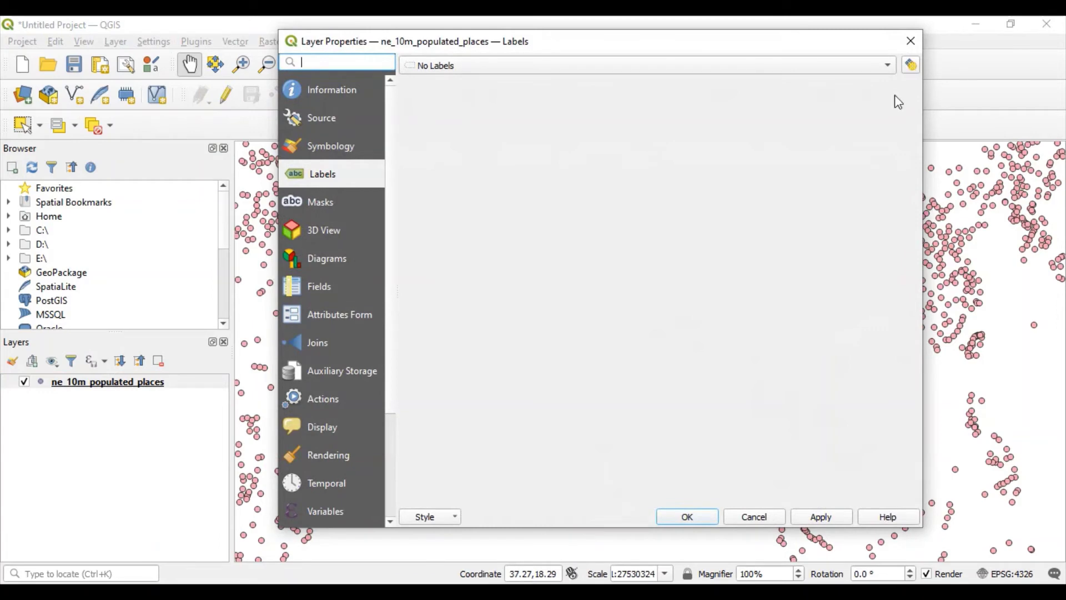
pyautogui.click(887, 65)
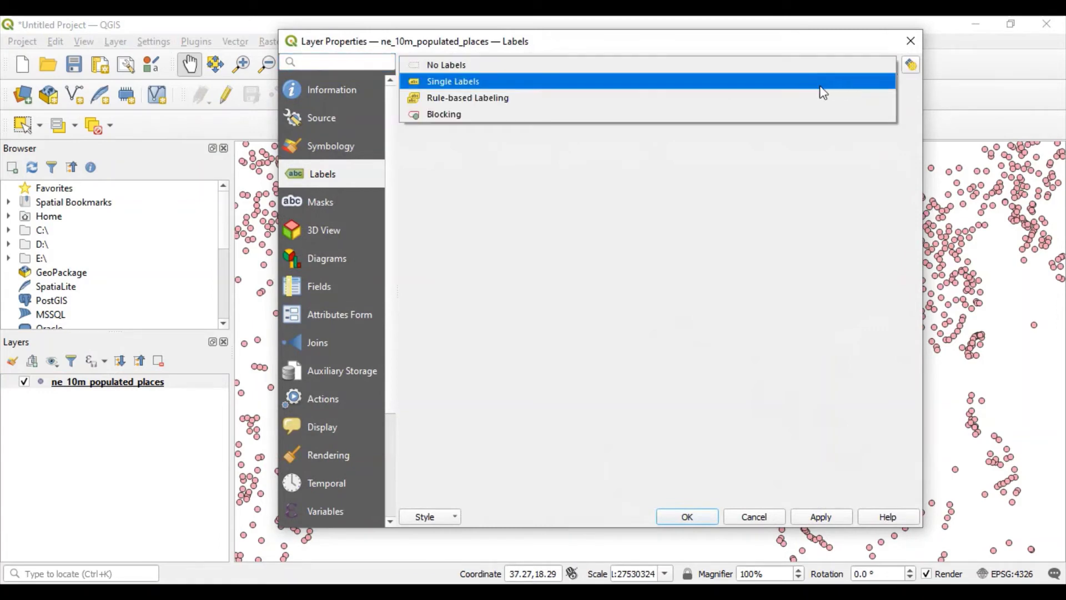
pyautogui.click(776, 82)
pyautogui.click(887, 88)
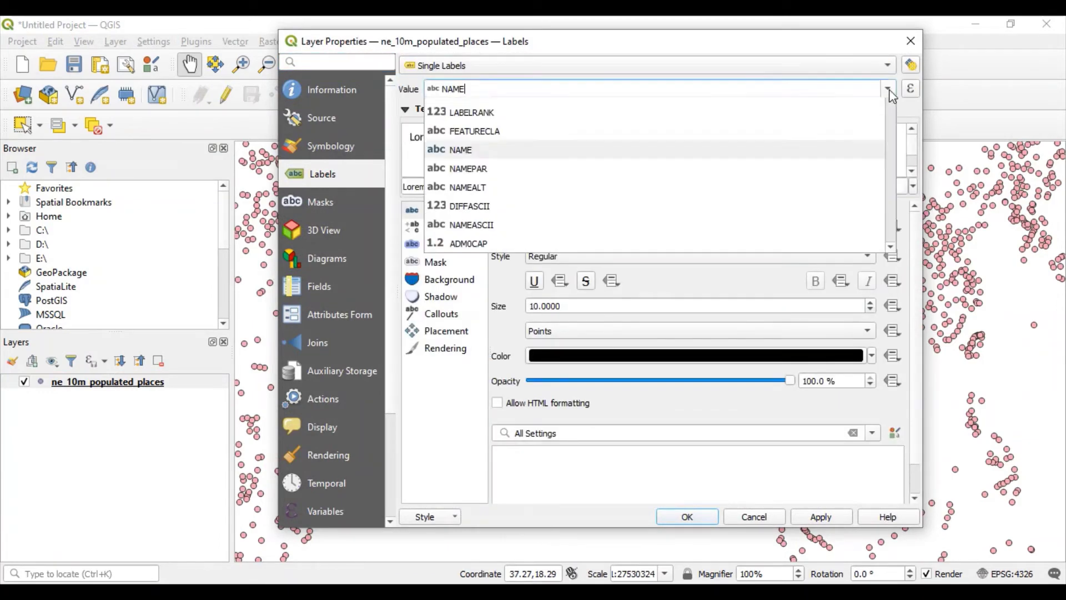
pyautogui.click(763, 180)
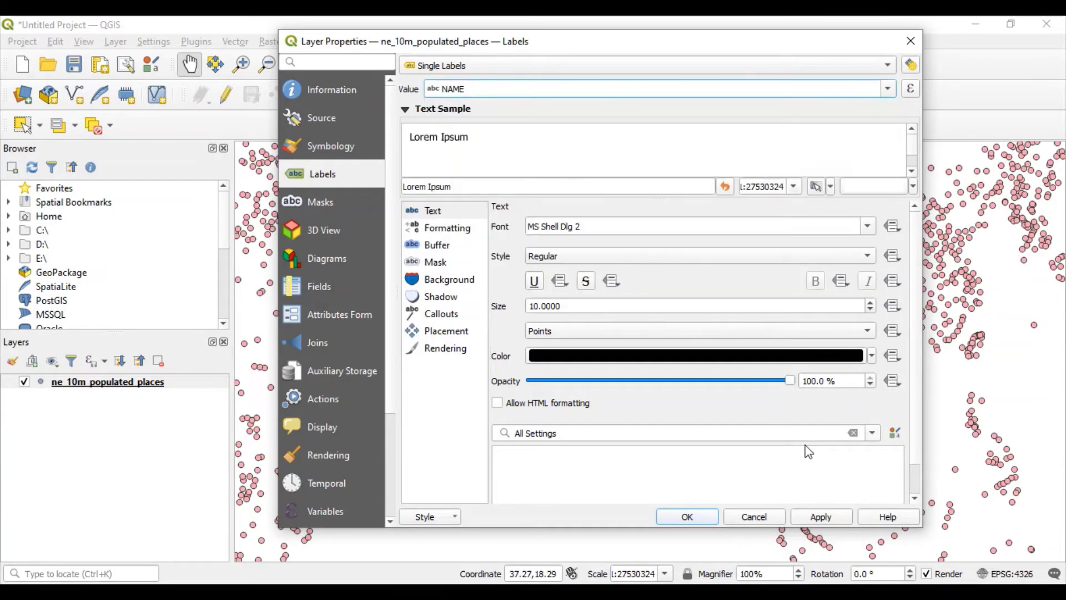
pyautogui.click(828, 515)
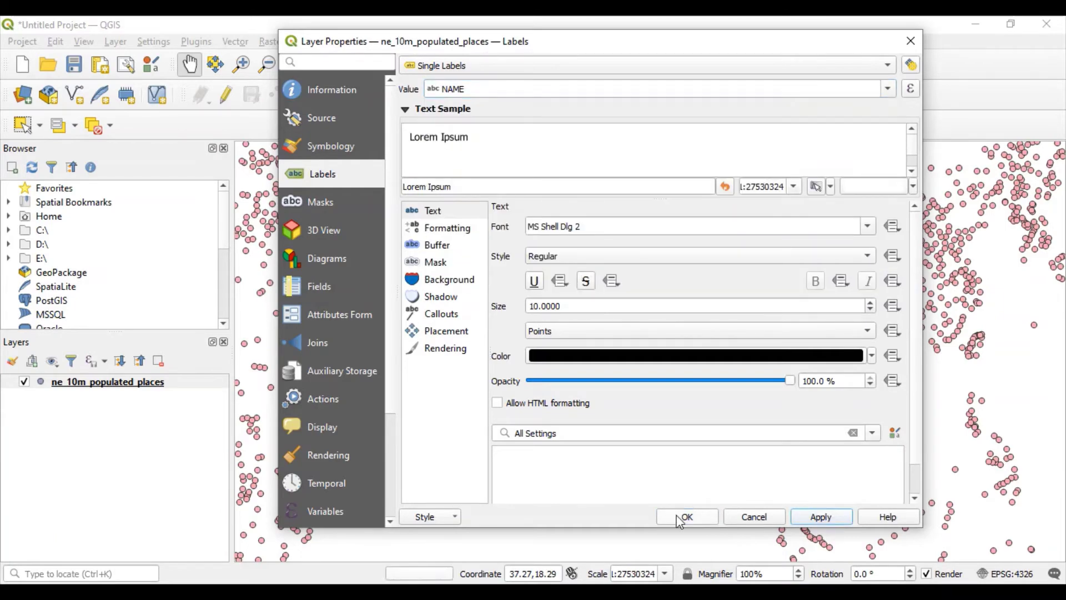
pyautogui.click(685, 516)
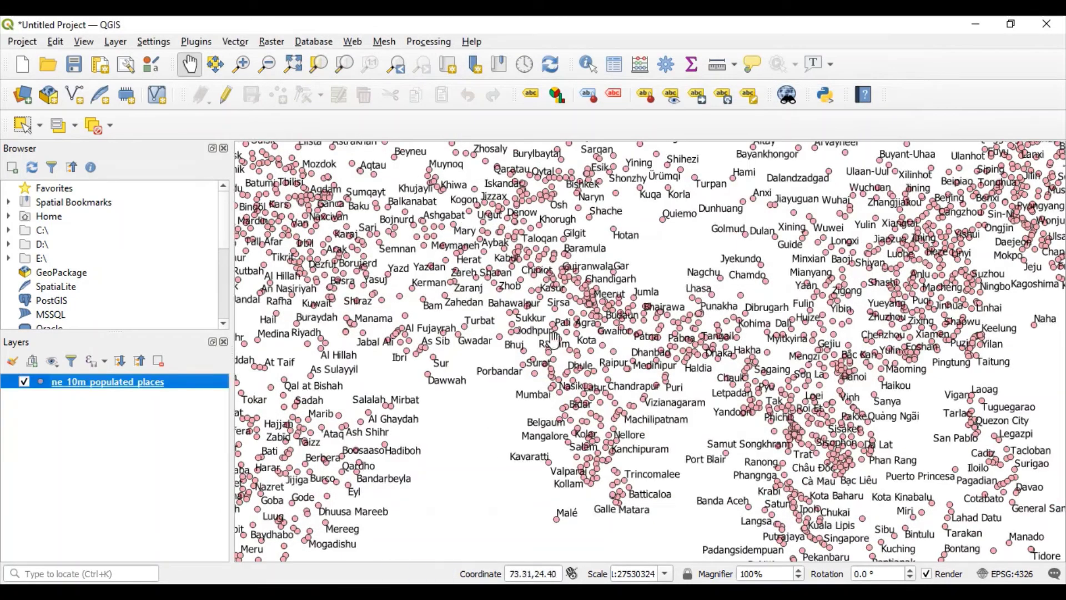
# - Examine the labelled city points around western India, near Ahmedabad and Vadodara
pyautogui.scroll(1, 530, 333)
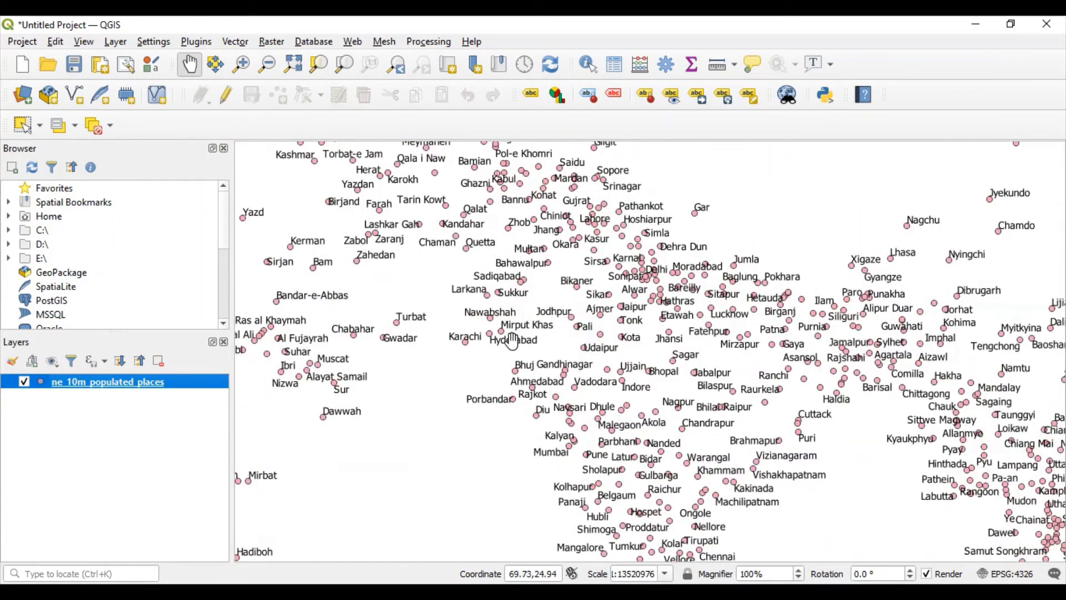
pyautogui.scroll(1, 512, 340)
pyautogui.scroll(1, 529, 326)
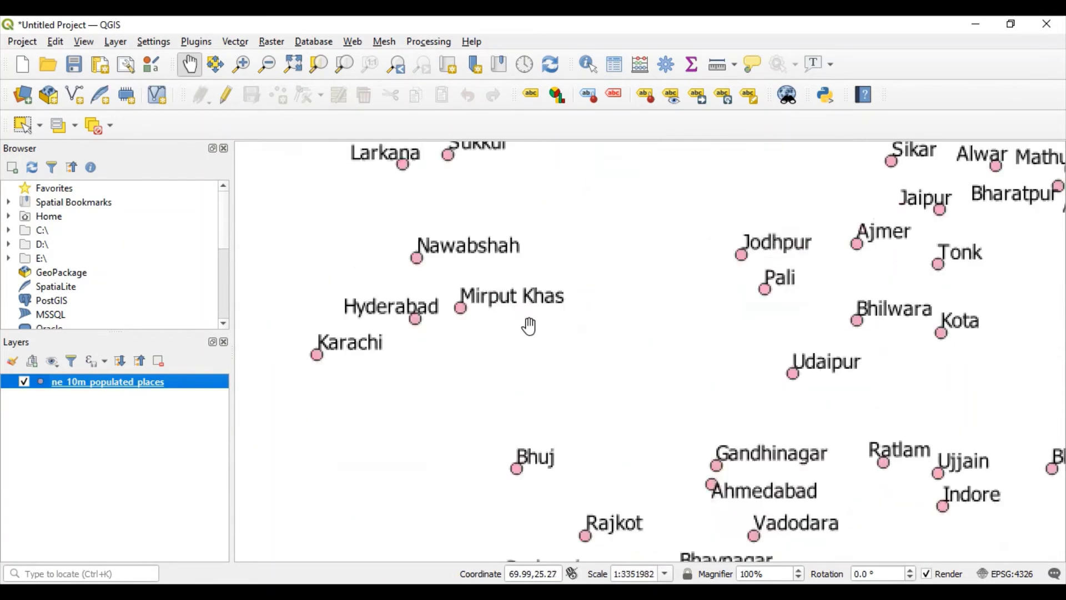
pyautogui.moveTo(623, 409); pyautogui.dragTo(411, 253)
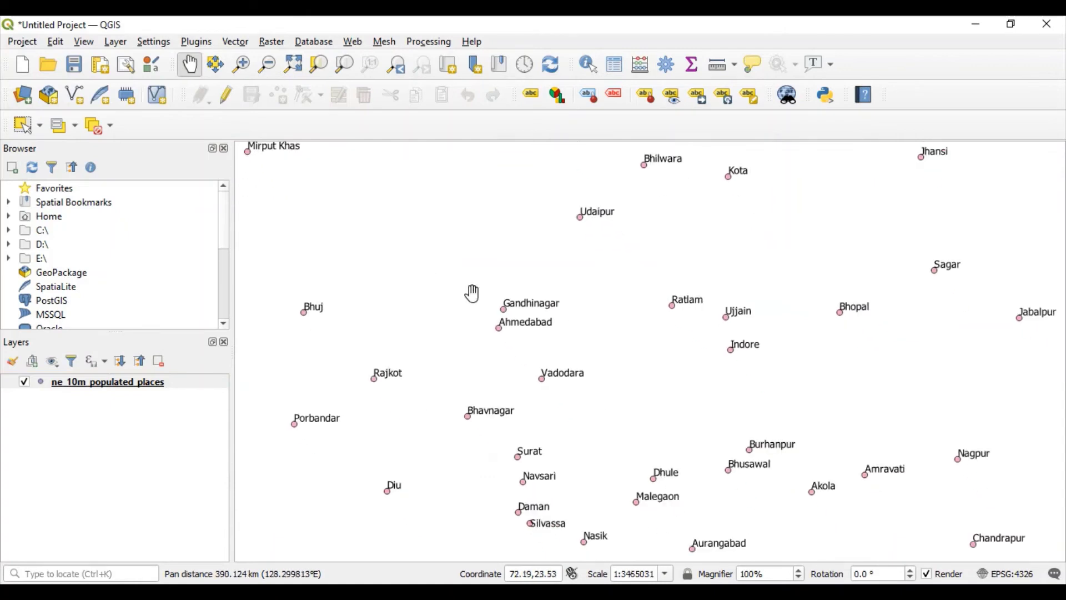
pyautogui.moveTo(440, 305); pyautogui.dragTo(405, 265)
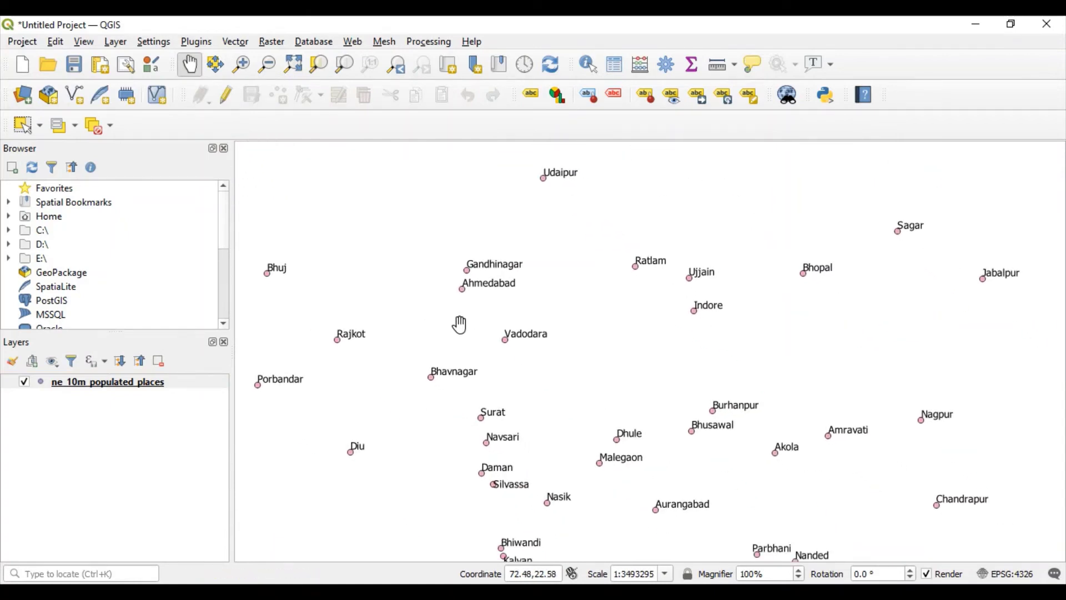
pyautogui.scroll(1, 475, 331)
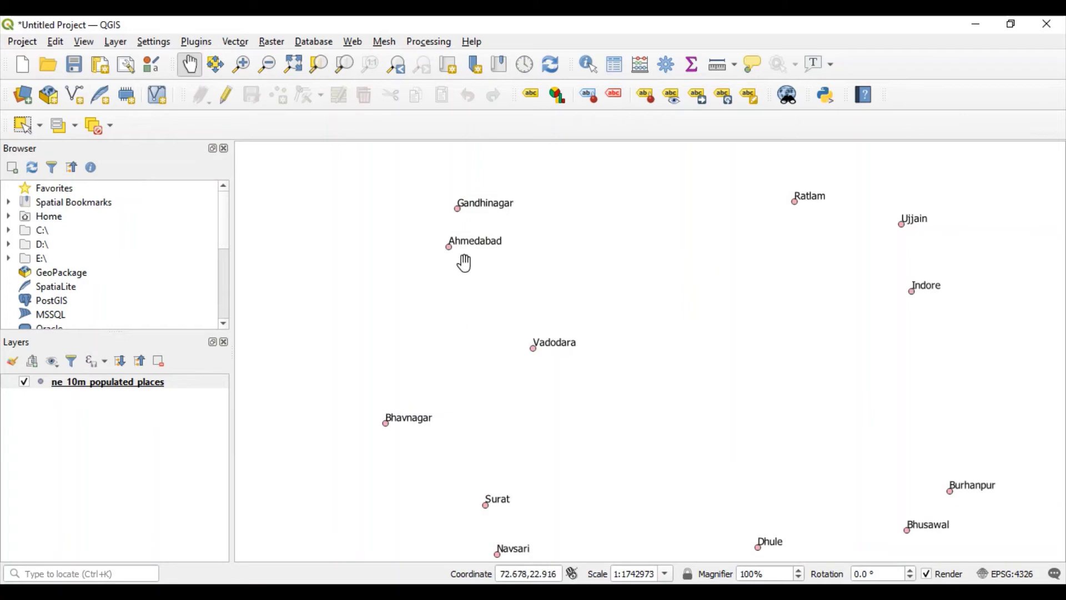
# - Measure the ellipsoidal straight-line distance from the Ahmedabad point to the Vadodara point with Measure Line
pyautogui.click(736, 64)
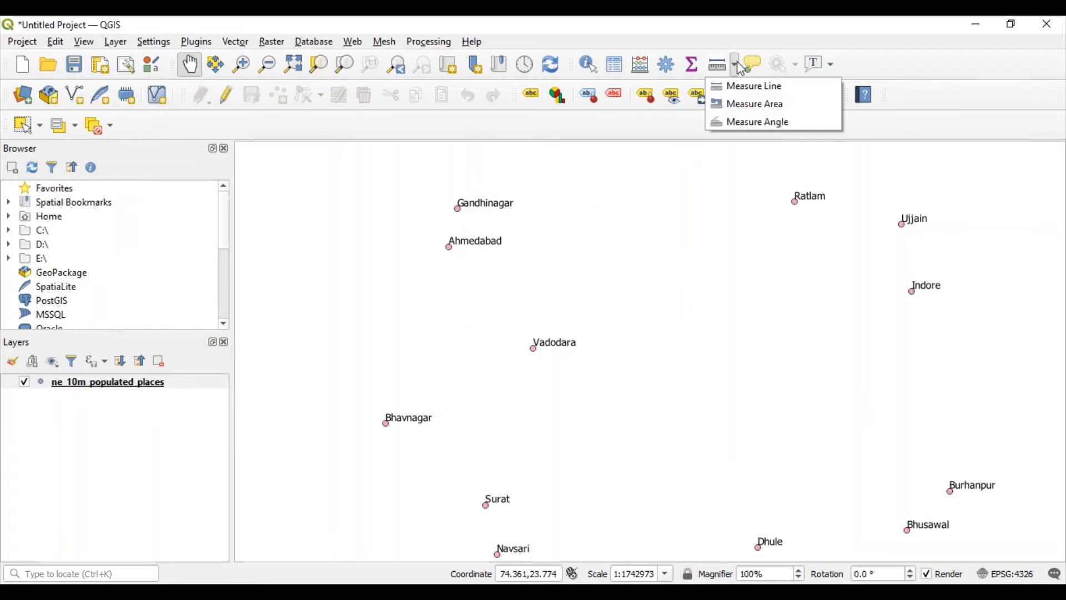
pyautogui.click(745, 94)
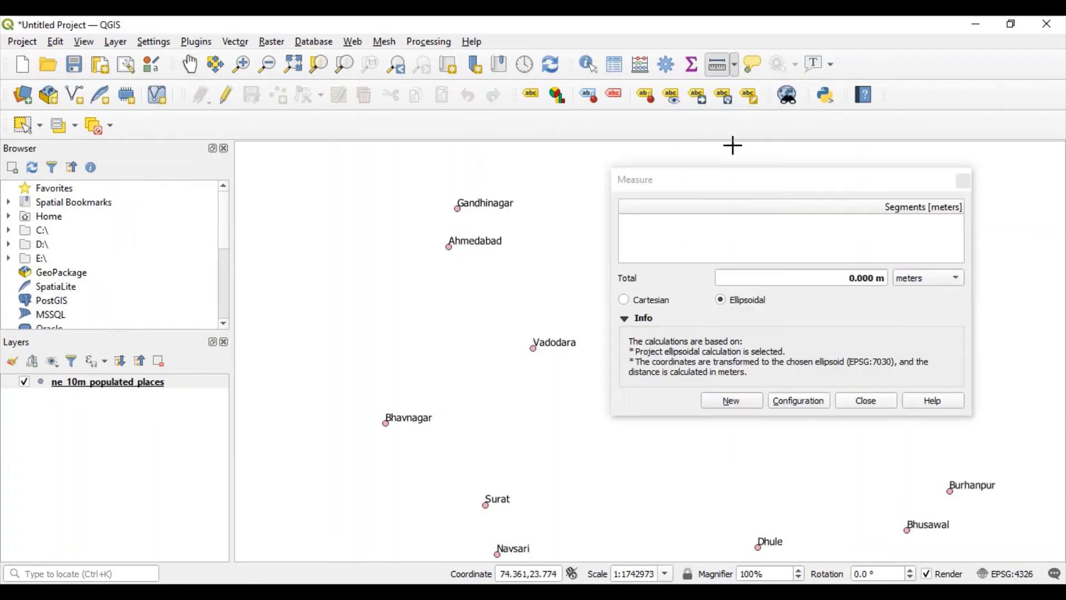
pyautogui.scroll(1, 472, 261)
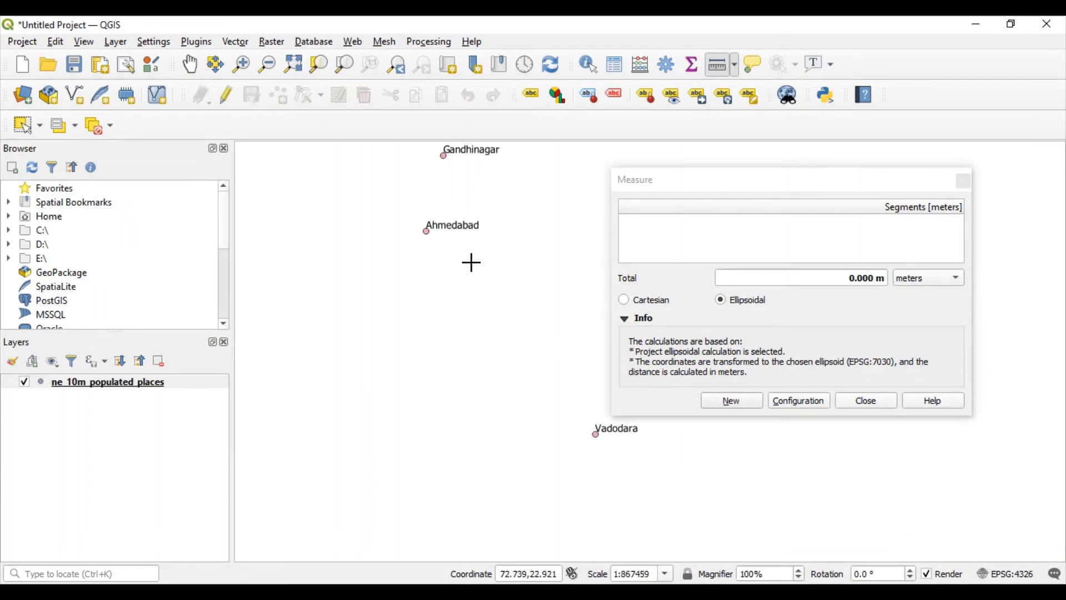
pyautogui.click(427, 231)
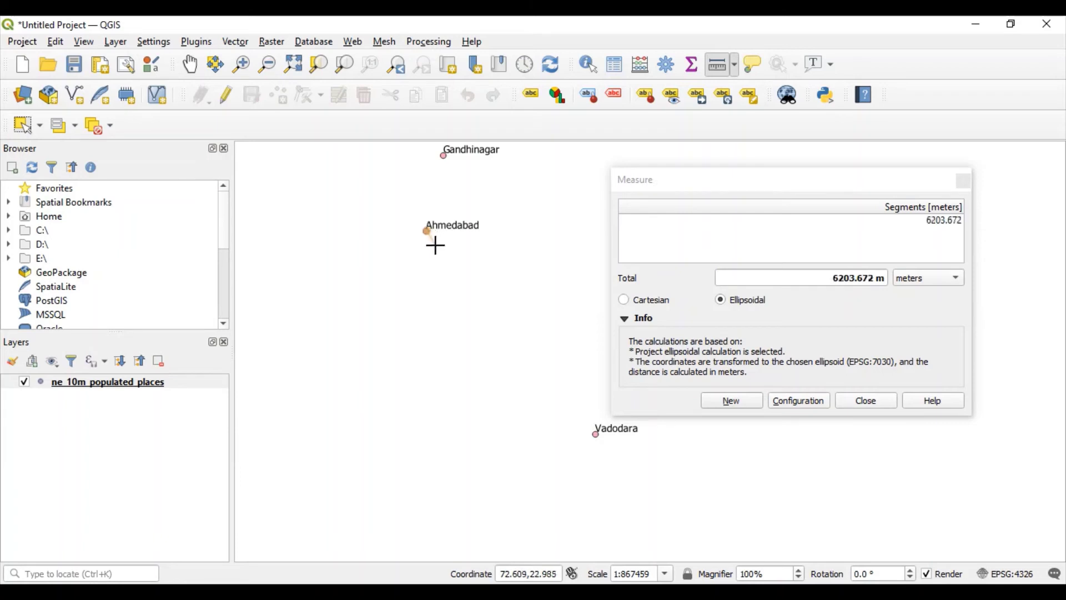
pyautogui.click(595, 435)
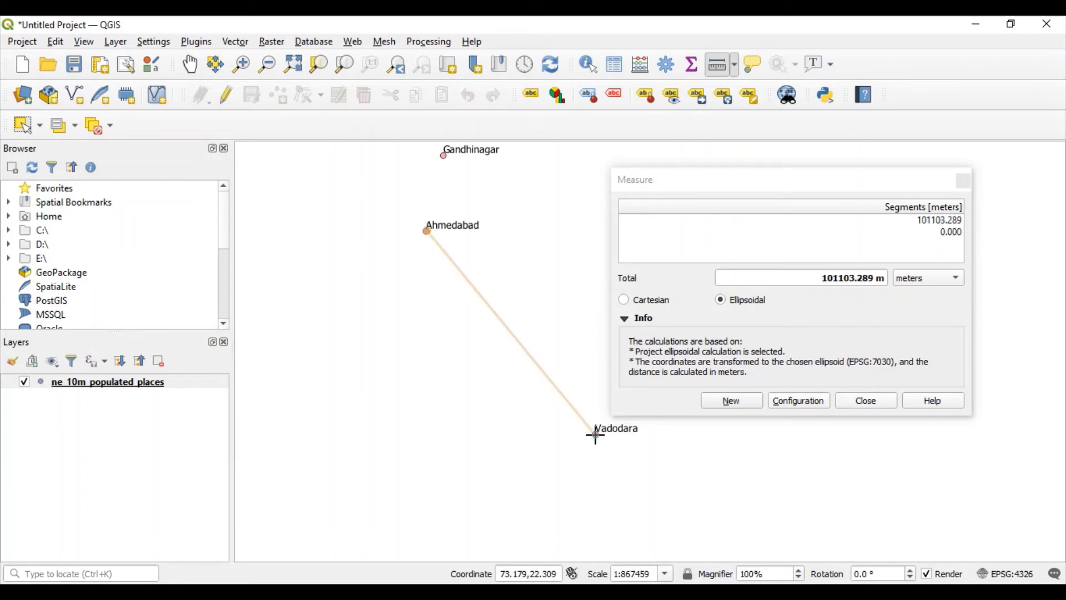
pyautogui.rightClick(596, 434)
# - Convert the Ahmedabad–Vadodara measurement to kilometers and to miles, and close the measurement
pyautogui.click(938, 288)
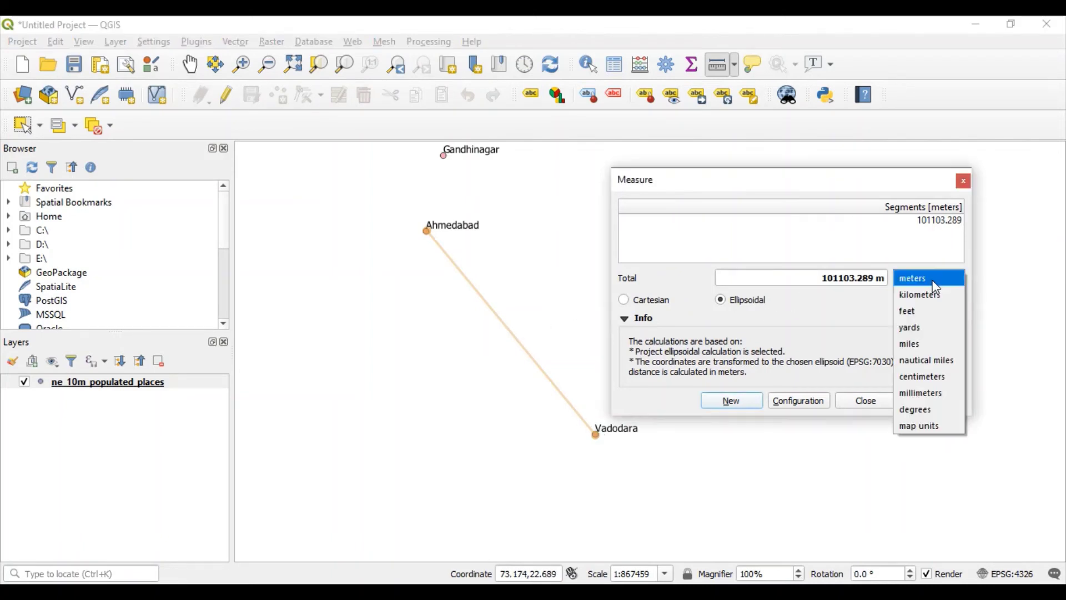
pyautogui.click(931, 296)
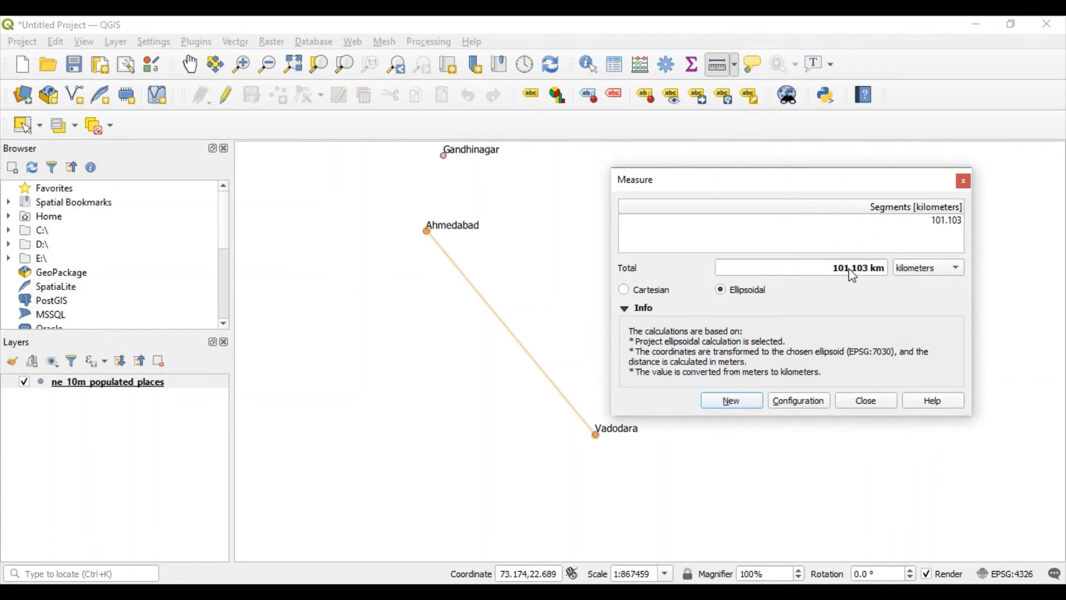
pyautogui.click(914, 269)
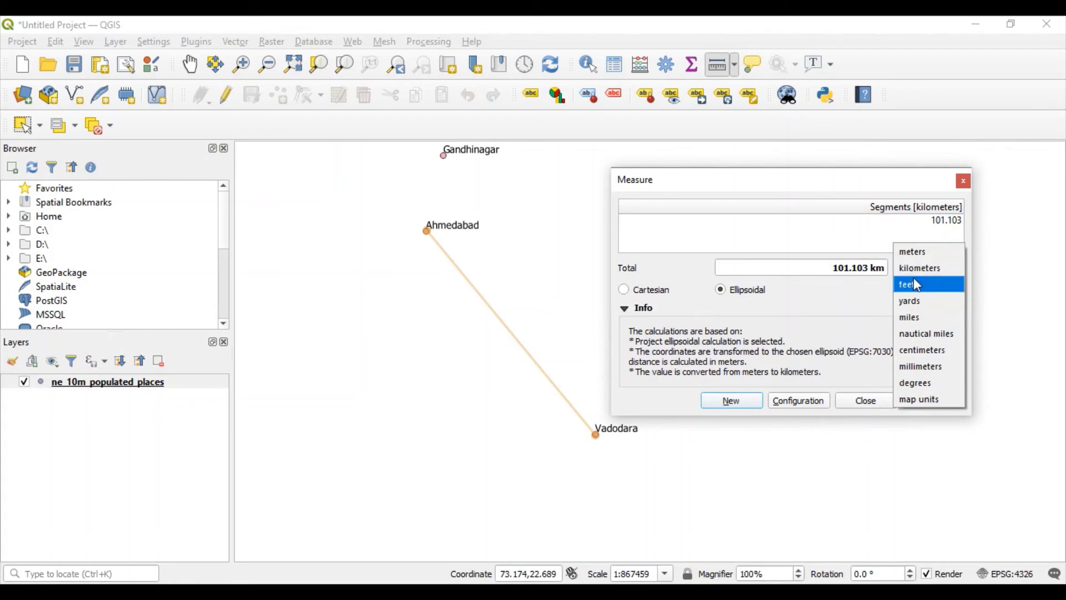
pyautogui.click(920, 320)
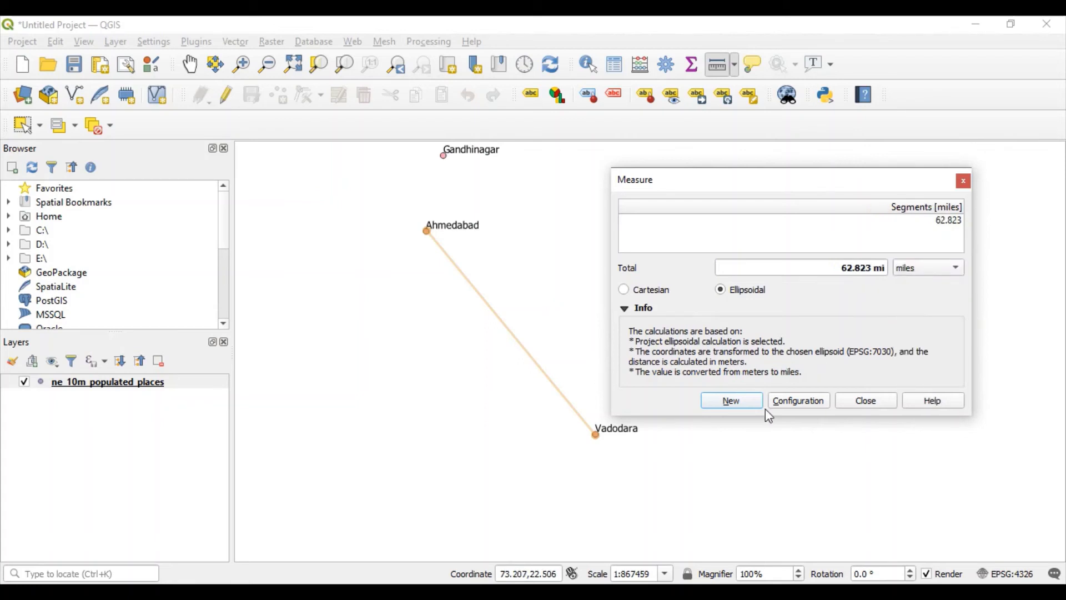
pyautogui.click(866, 400)
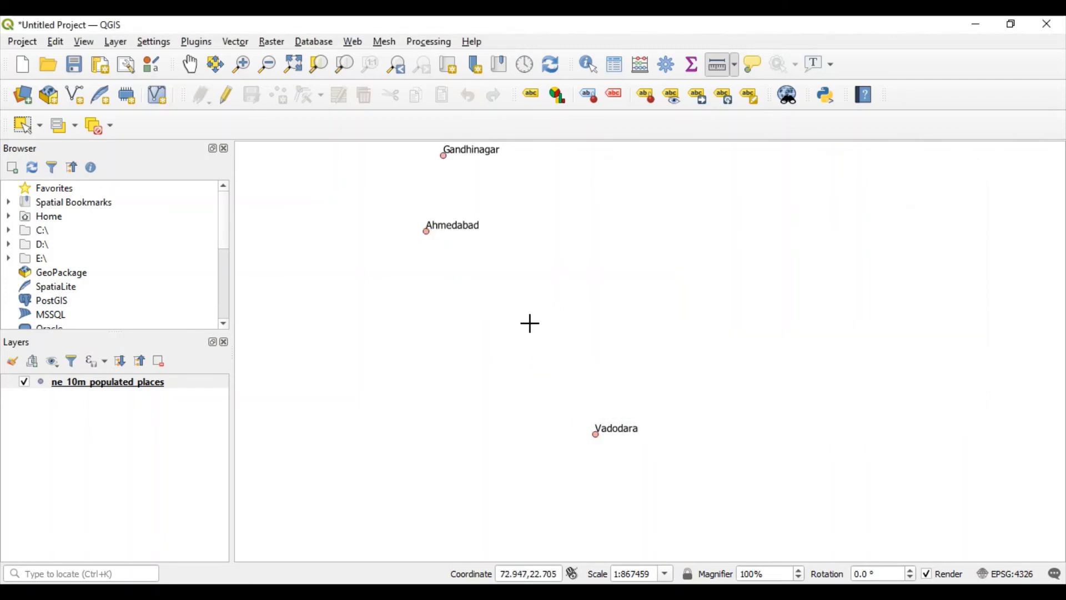
# - Measure the ellipsoidal straight-line distance from the Ahmedabad point to the Mumbai point
pyautogui.scroll(-3, 531, 322)
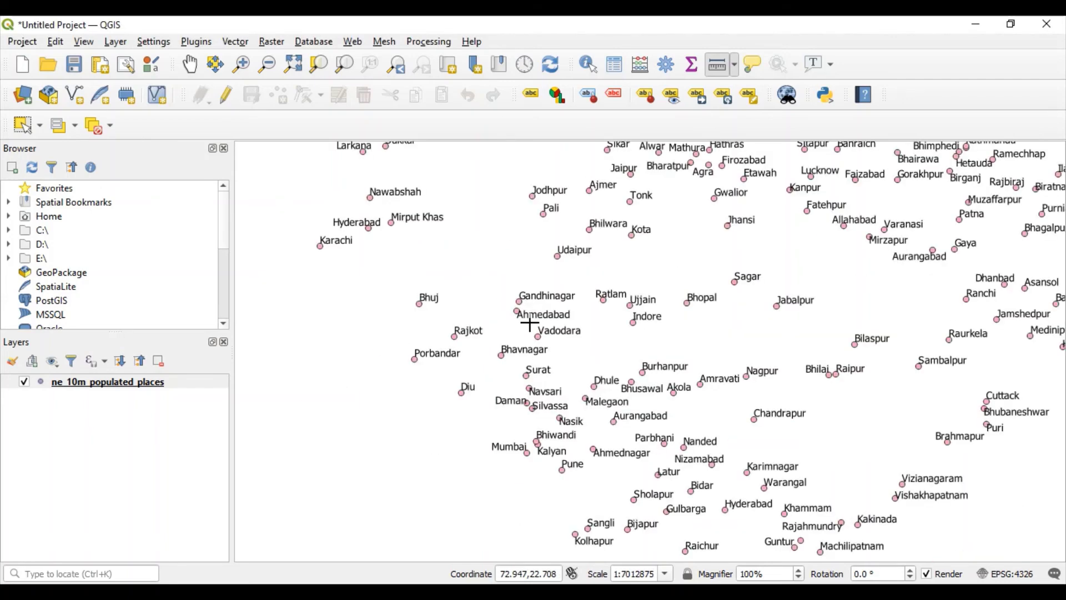
pyautogui.scroll(-1, 505, 439)
pyautogui.scroll(1, 511, 432)
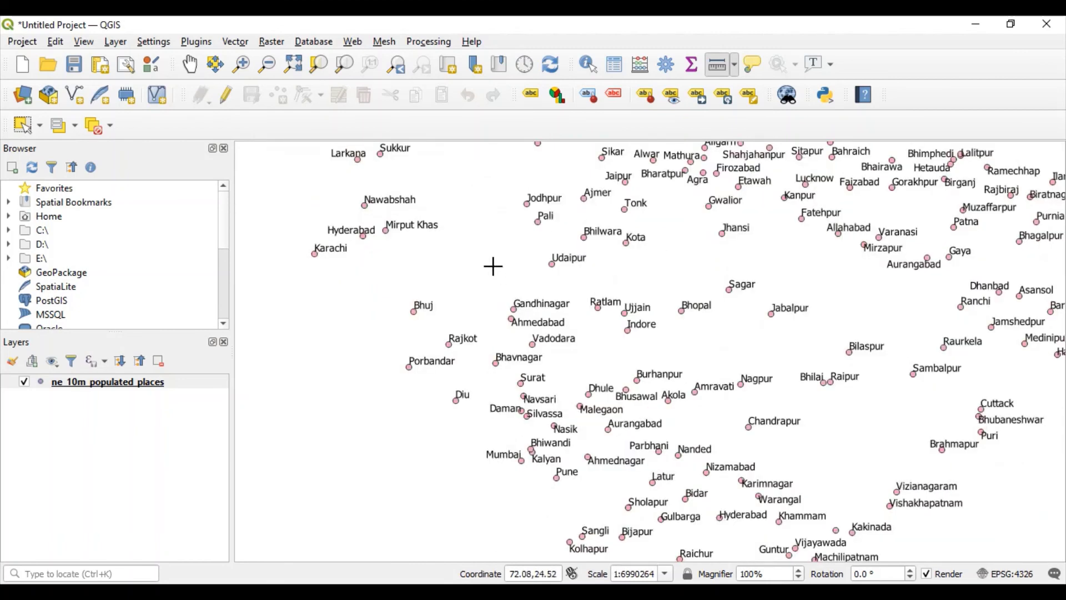
pyautogui.hotkey('ctrl', 'shift', 'm')
pyautogui.click(510, 319)
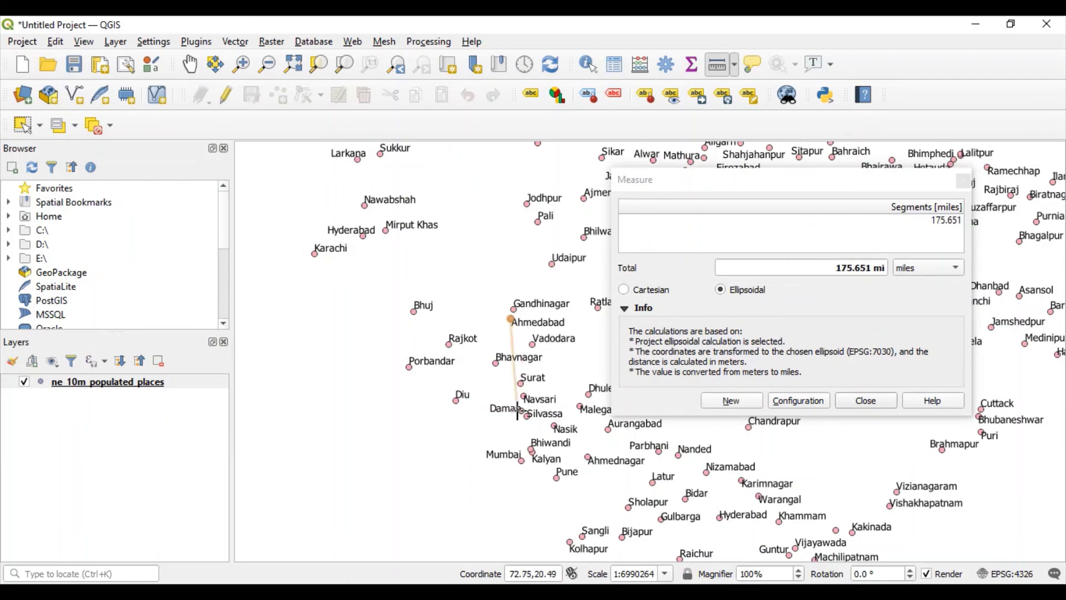
pyautogui.click(522, 461)
pyautogui.rightClick(522, 461)
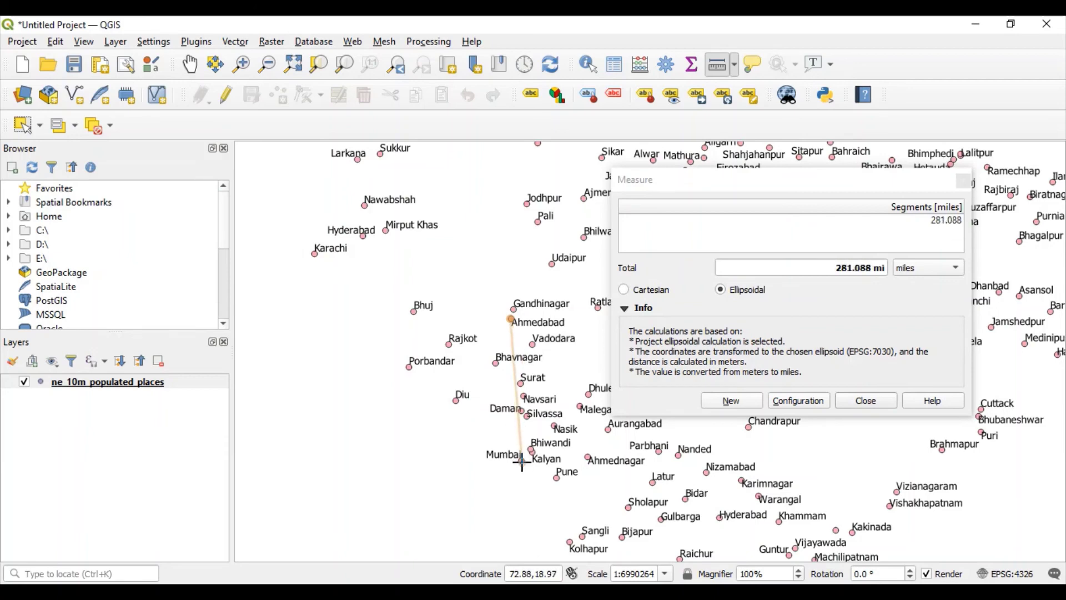
# - Show the Ahmedabad–Mumbai distance in kilometers and again in miles, and close the measurement
pyautogui.click(913, 269)
pyautogui.click(905, 219)
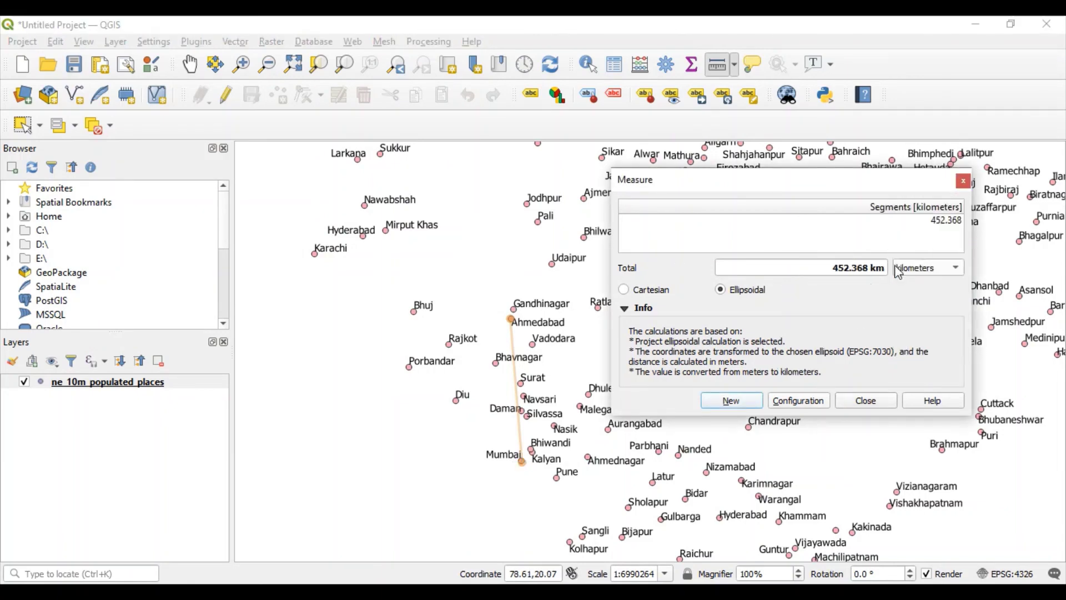
pyautogui.click(932, 272)
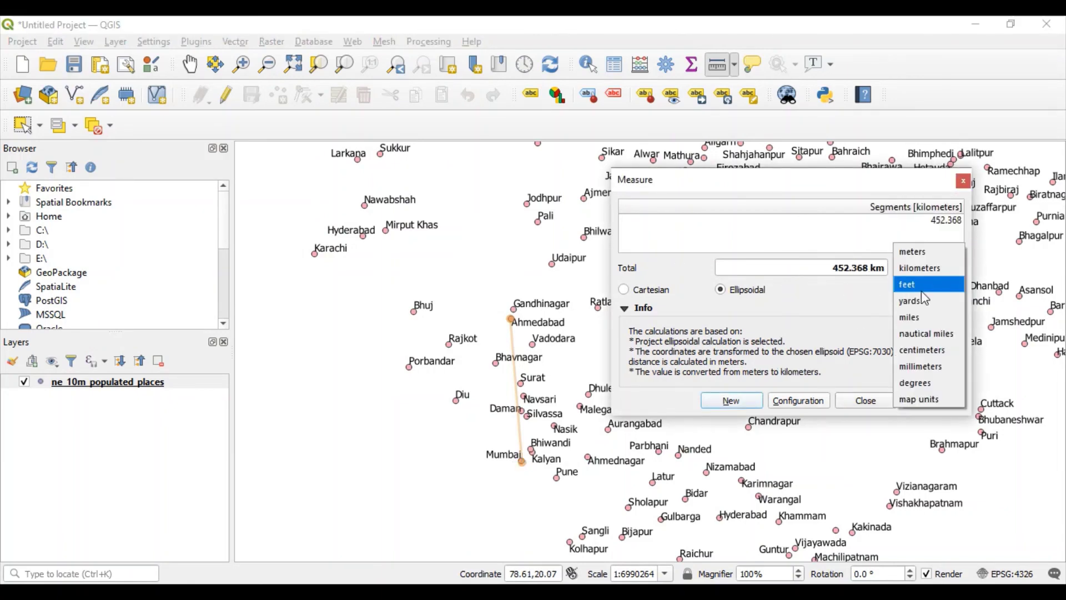
pyautogui.click(918, 318)
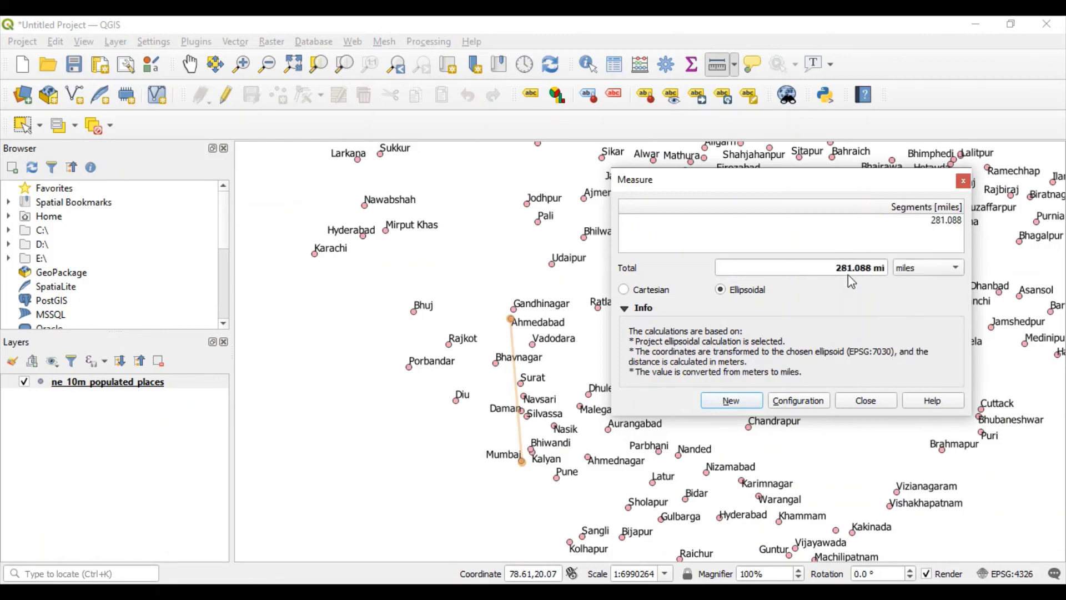
pyautogui.click(866, 401)
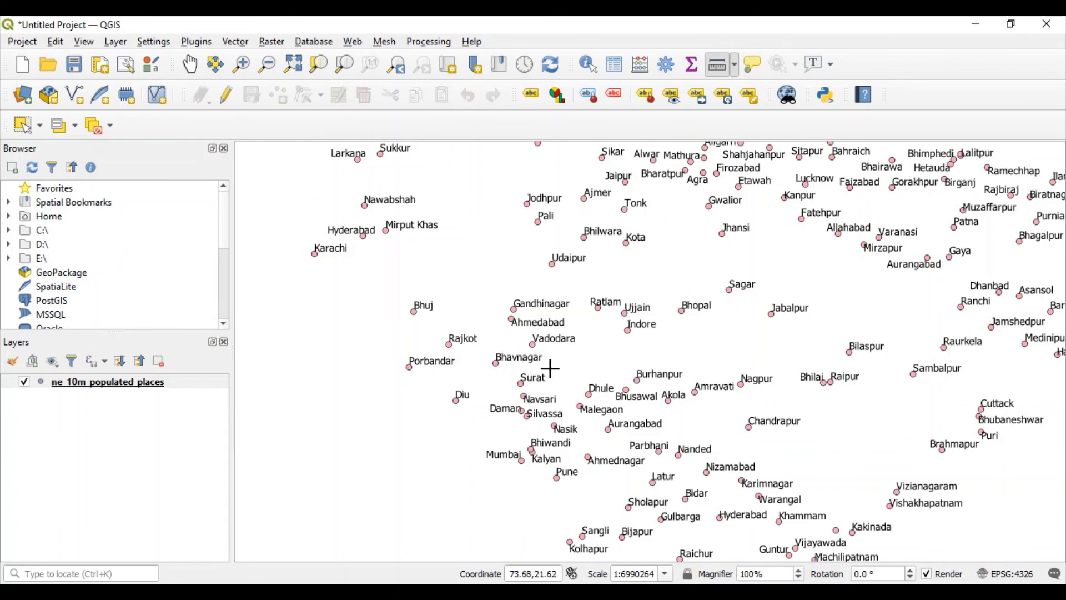